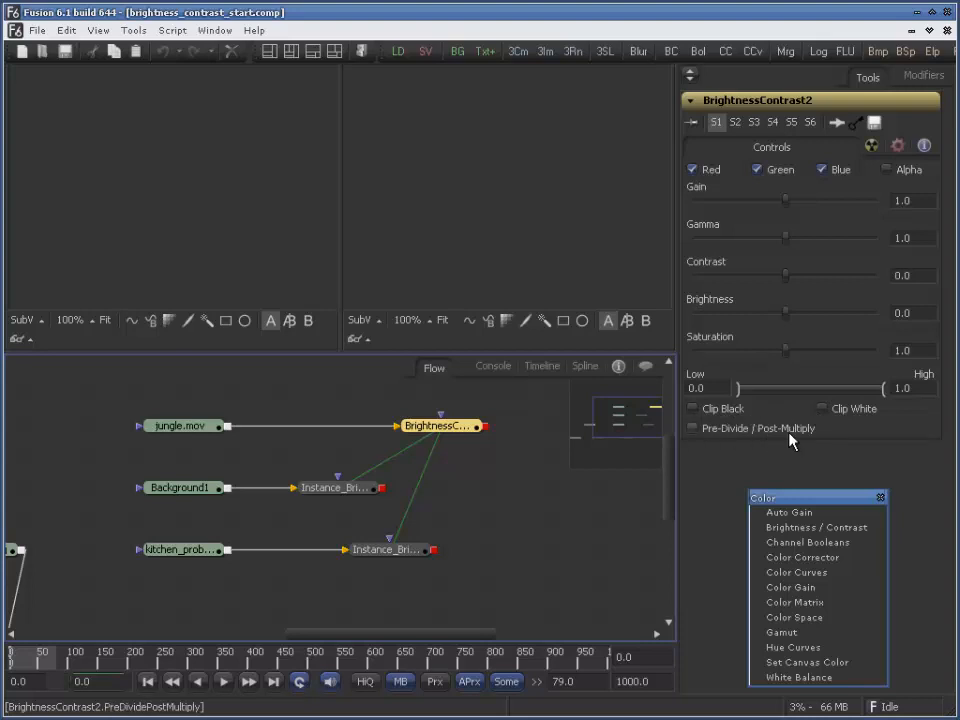
# Display jungle.mov in the first viewer and its BrightnessContrast2 node in the second viewer
pyautogui.moveTo(388, 498); pyautogui.dragTo(468, 516)
pyautogui.moveTo(285, 438); pyautogui.dragTo(250, 242)
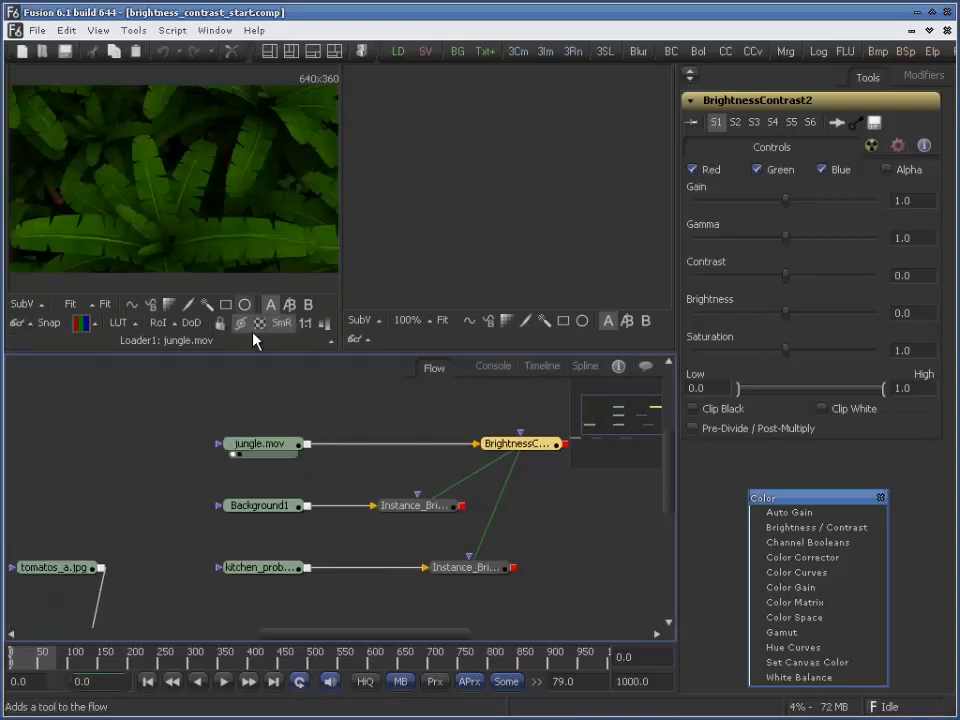
pyautogui.moveTo(450, 442); pyautogui.dragTo(513, 232)
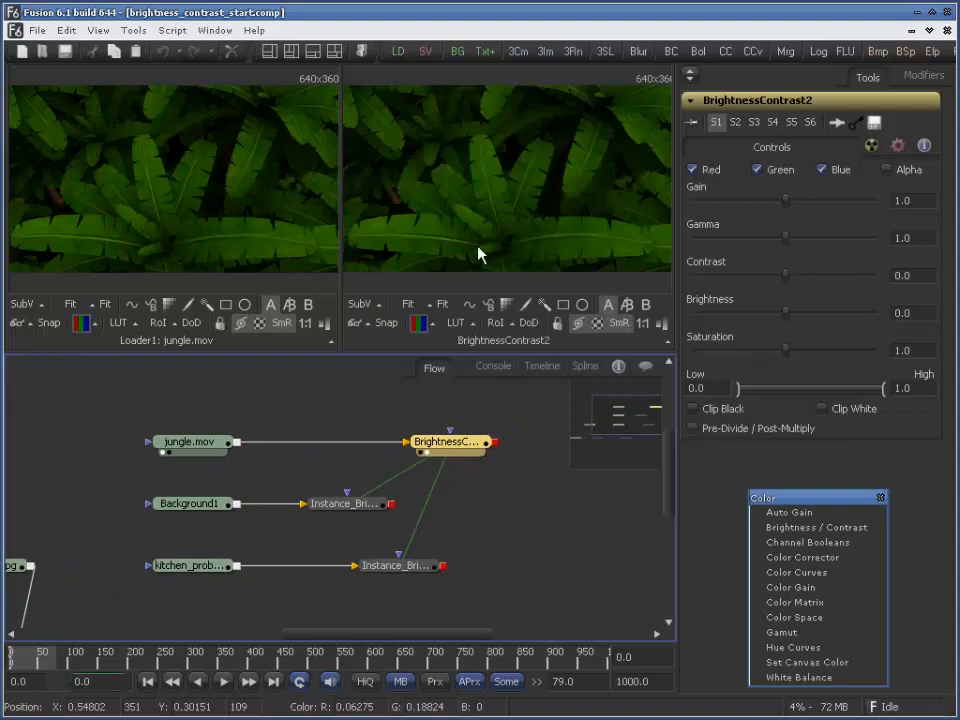
# Inspect the controls of the two BrightnessContrast2 instances, and reselect the original BrightnessContrast2 node
pyautogui.click(368, 505)
pyautogui.click(420, 568)
pyautogui.click(454, 445)
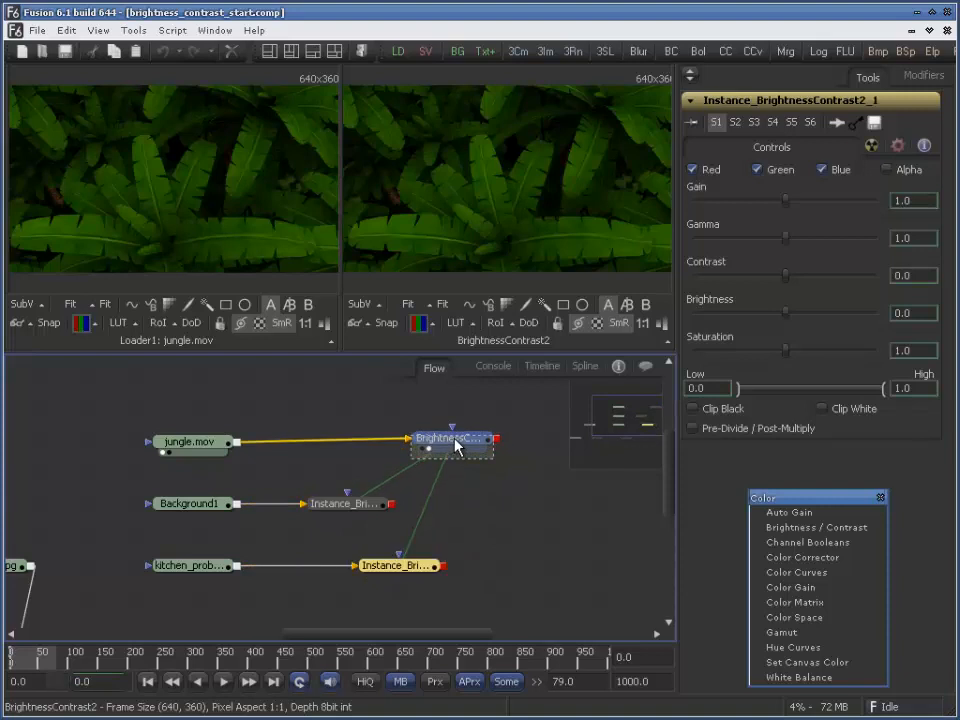
# Preview Background1 and kitchen_probe.hdr in the first viewer, and return that viewer to jungle.mov
pyautogui.moveTo(203, 508); pyautogui.dragTo(282, 170)
pyautogui.moveTo(216, 565); pyautogui.dragTo(237, 161)
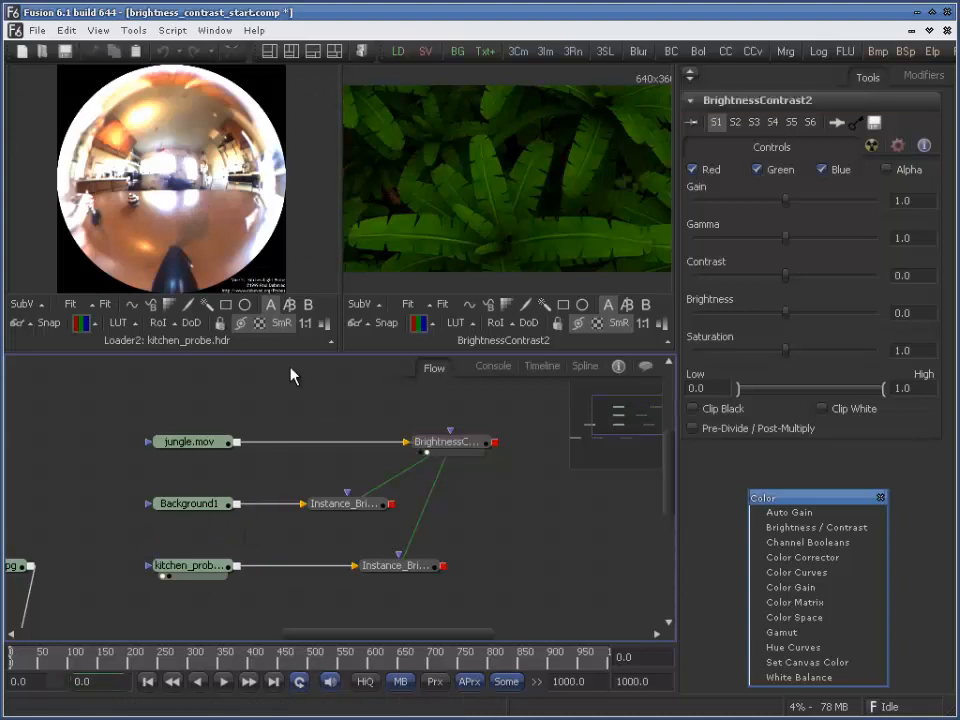
pyautogui.moveTo(201, 442); pyautogui.dragTo(225, 200)
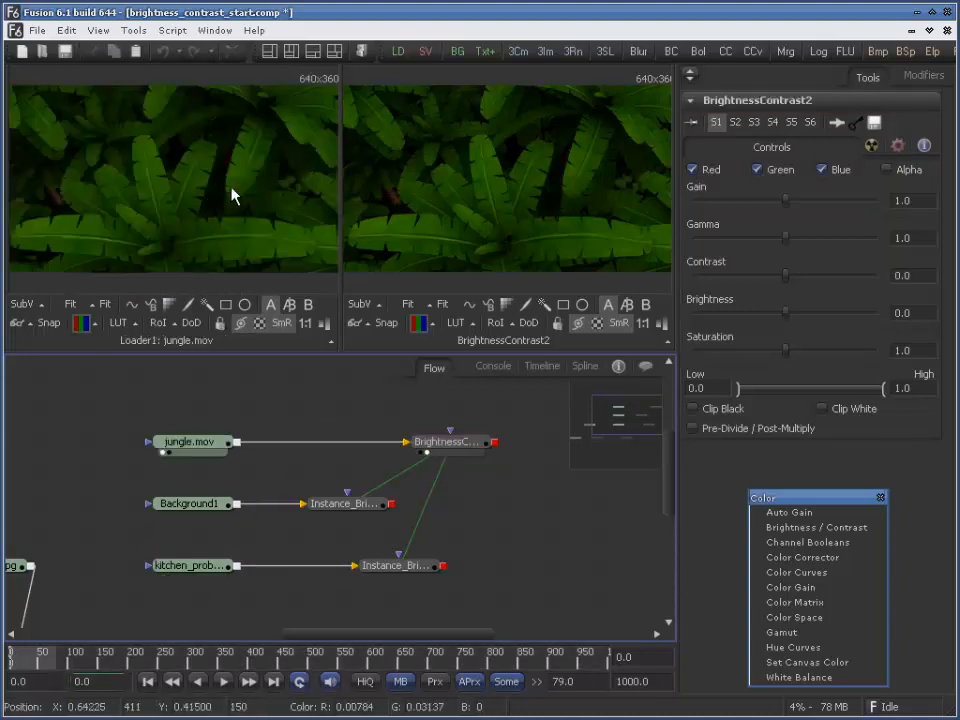
# Display Background1 in the second viewer, scaled to Fit
pyautogui.moveTo(212, 508); pyautogui.dragTo(456, 223)
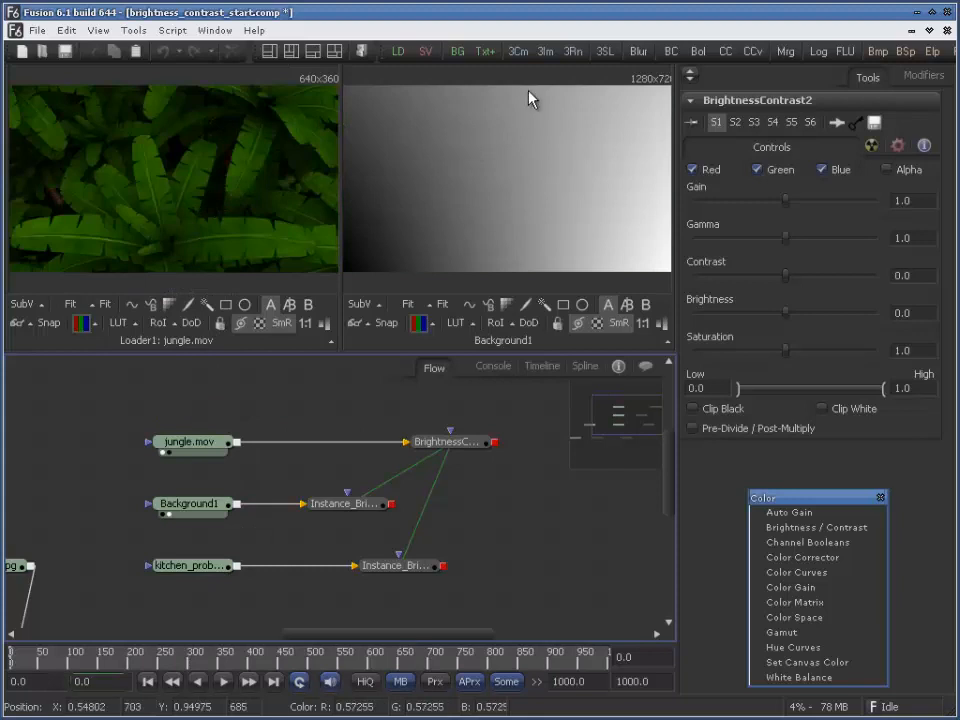
pyautogui.click(399, 308)
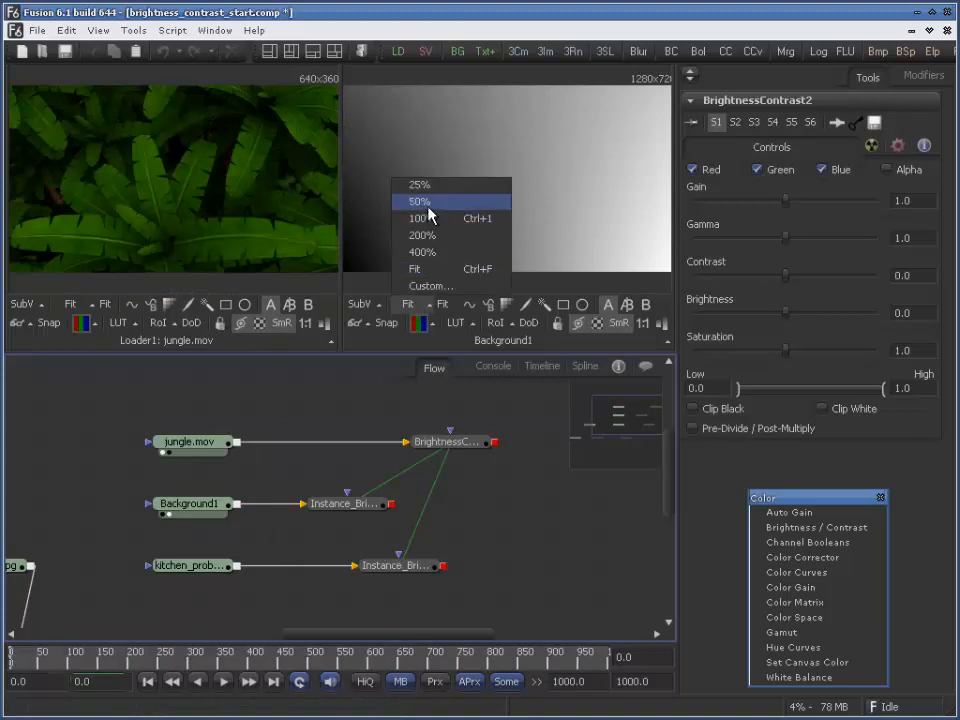
pyautogui.click(425, 277)
# Move the floating Color tool list aside and examine the colour values of Background1's four gradient corners
pyautogui.click(218, 507)
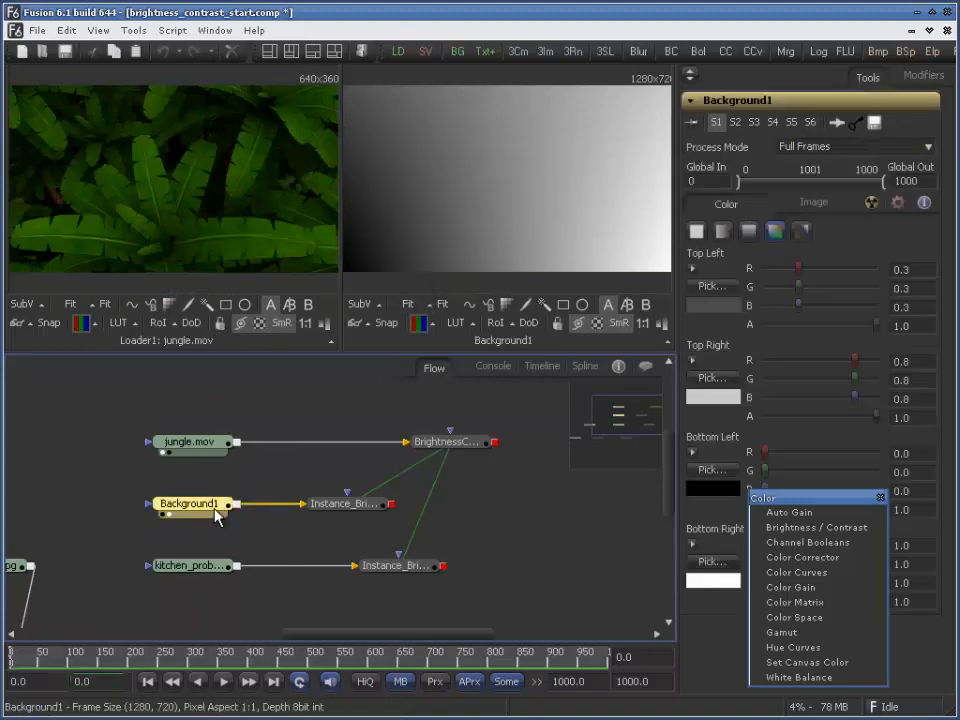
pyautogui.moveTo(808, 500); pyautogui.dragTo(954, 500)
pyautogui.click(692, 270)
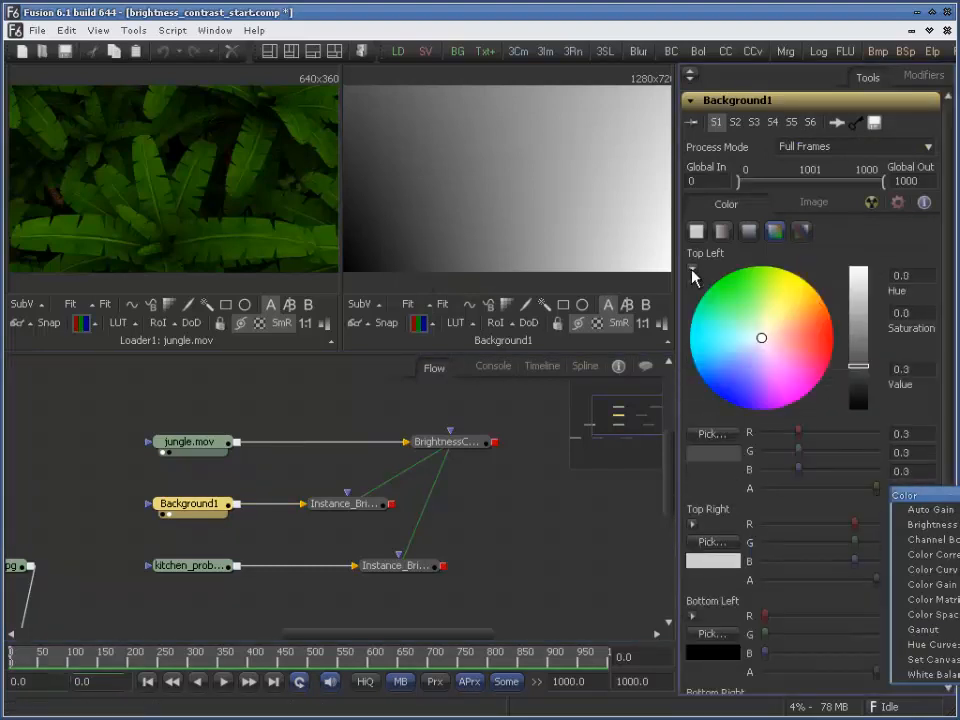
pyautogui.click(692, 269)
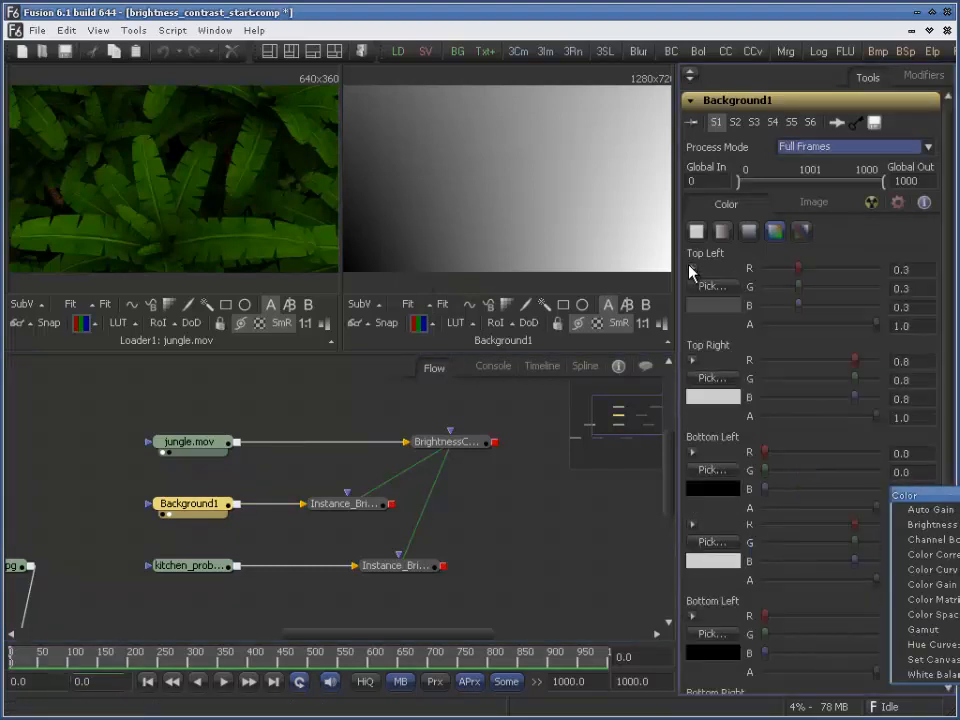
pyautogui.click(691, 361)
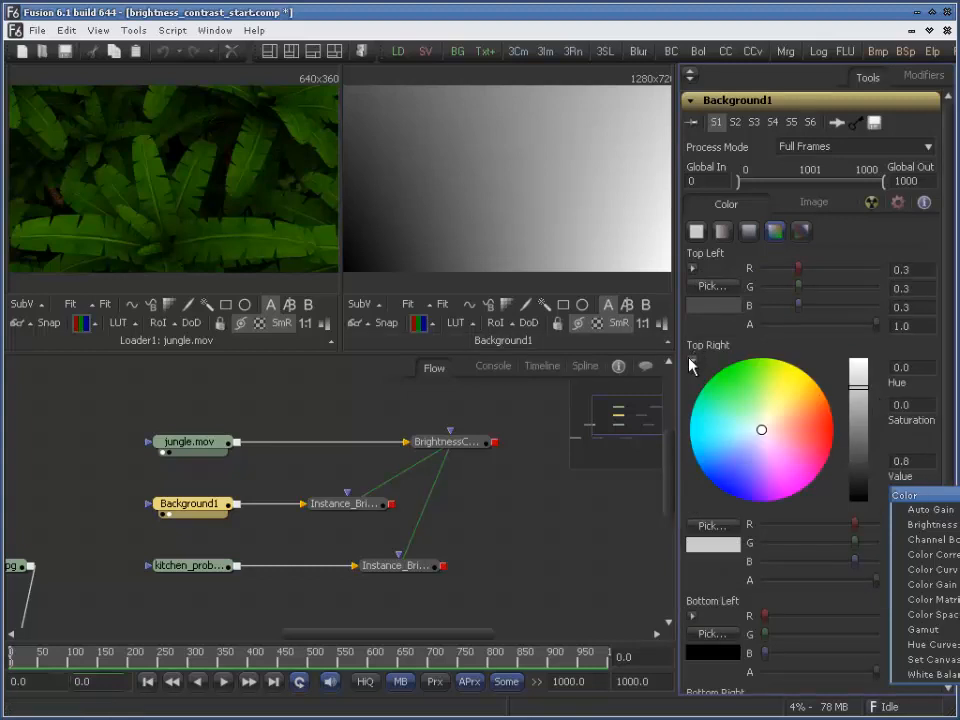
pyautogui.click(691, 362)
pyautogui.click(691, 452)
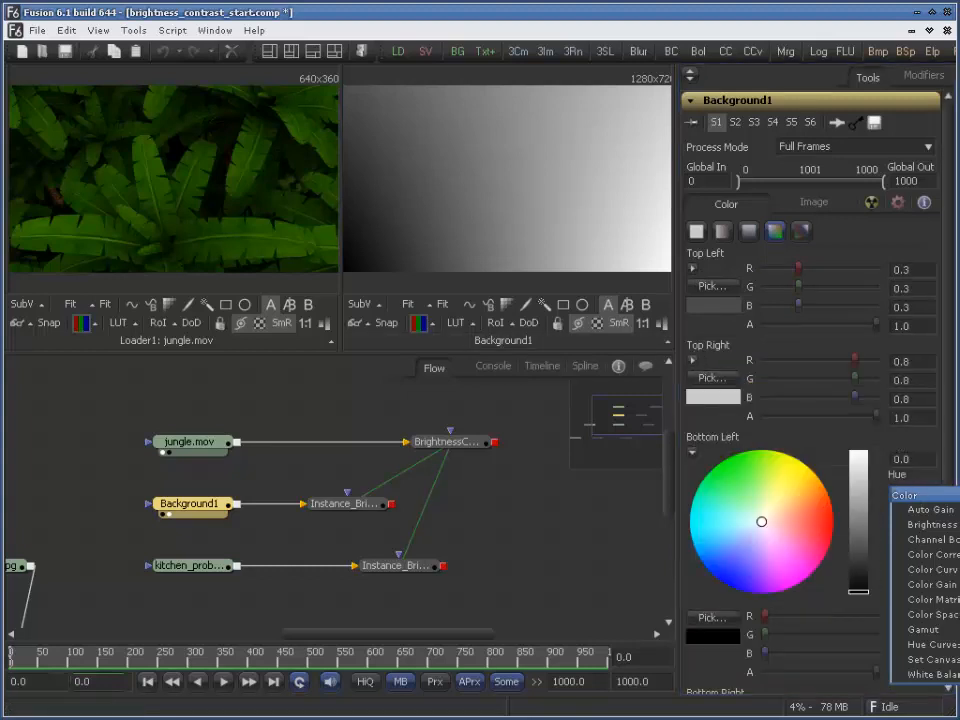
pyautogui.click(691, 453)
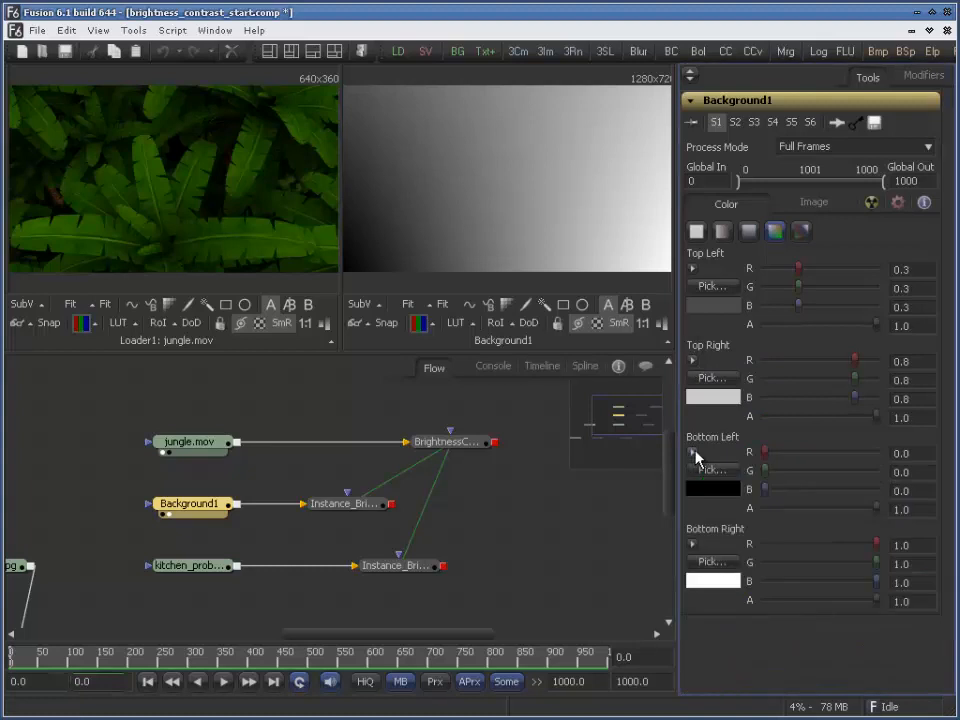
pyautogui.click(691, 544)
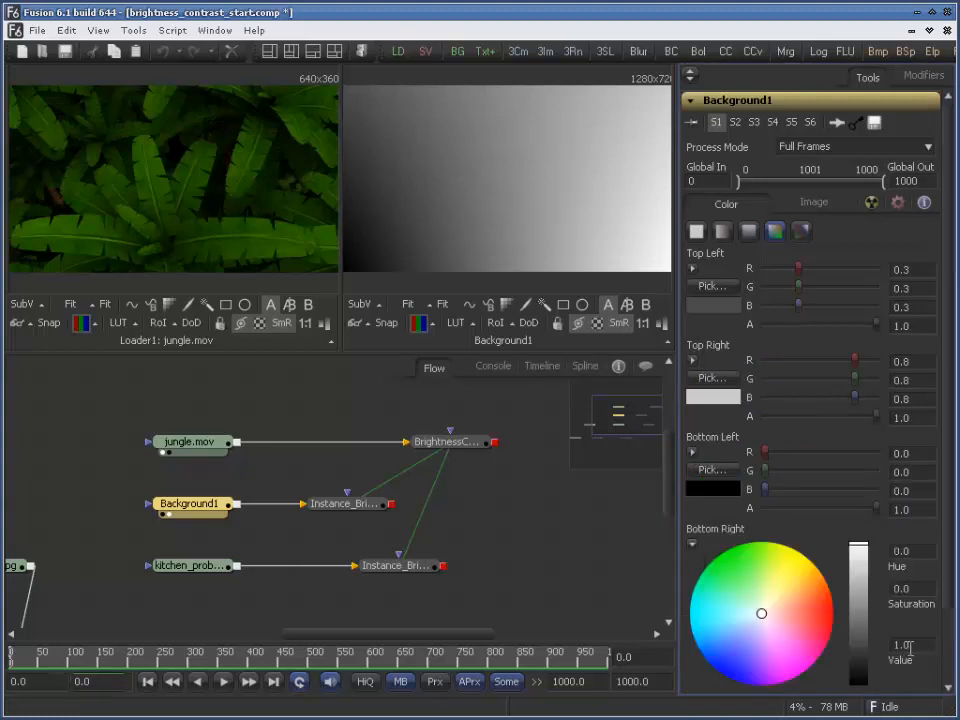
pyautogui.click(691, 543)
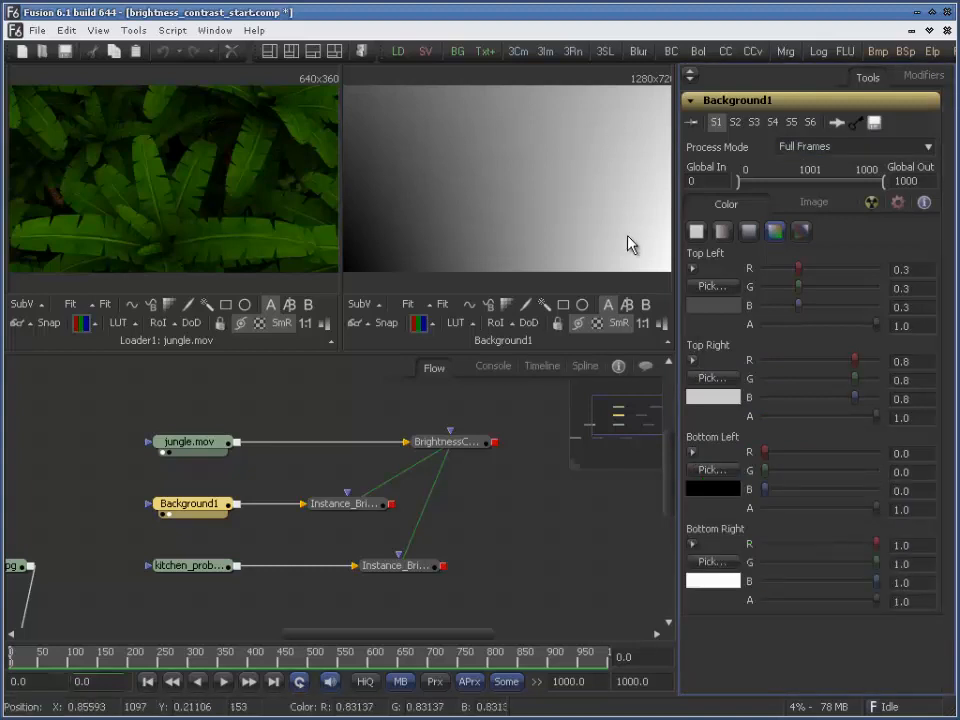
# Display BrightnessContrast2 in the first viewer and the instance fed by Background1 in the second viewer
pyautogui.moveTo(353, 391)
pyautogui.mouseDown()
pyautogui.moveTo(340, 416)
pyautogui.moveTo(359, 390)
pyautogui.mouseUp()
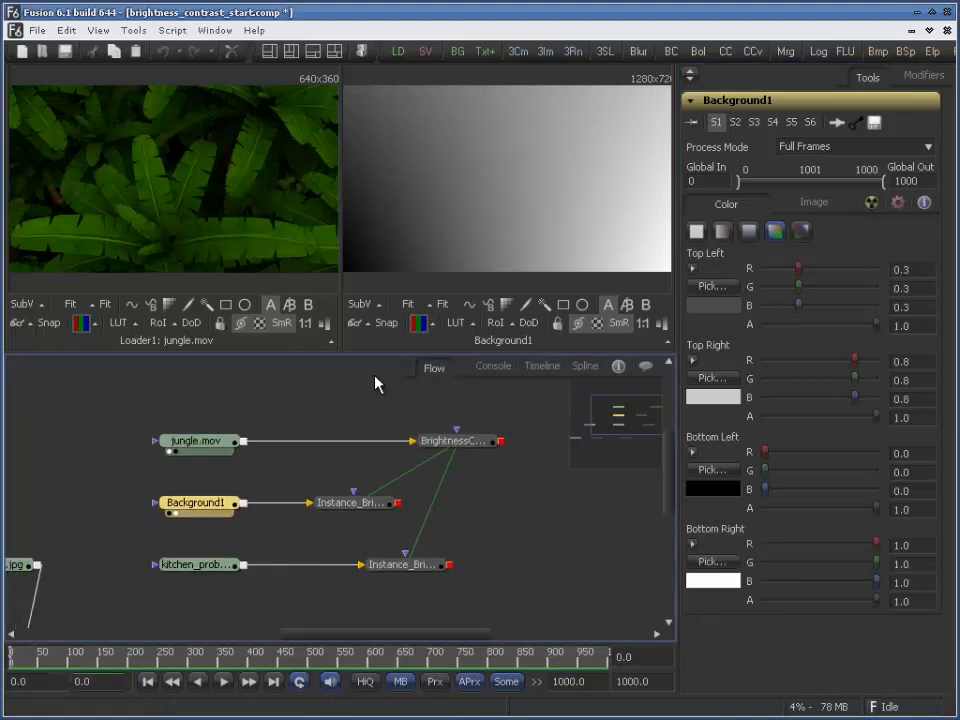
pyautogui.click(462, 446)
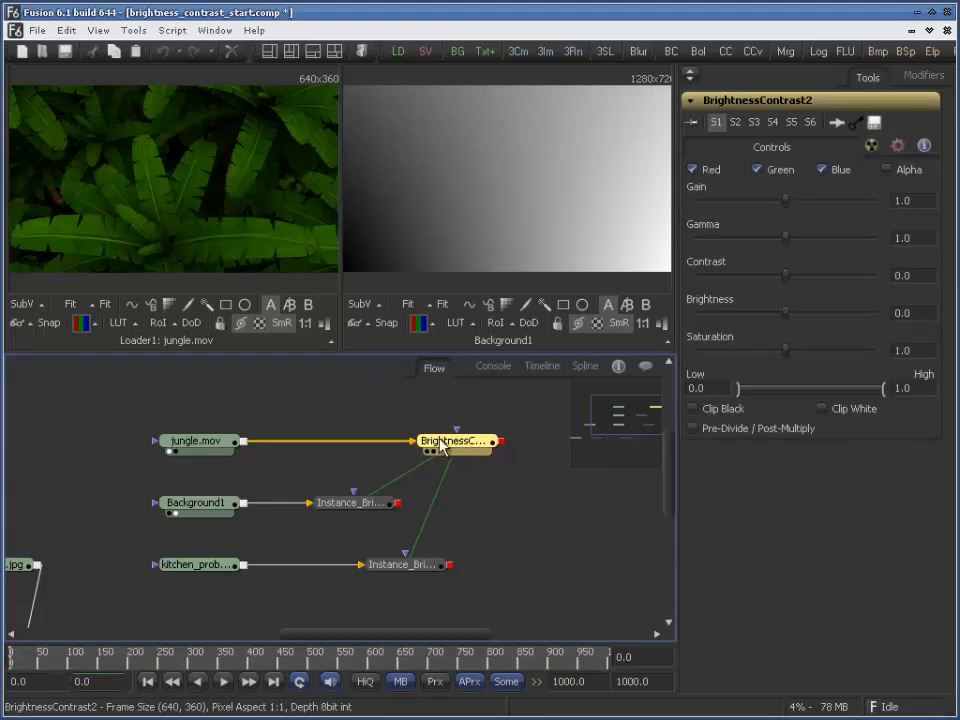
pyautogui.moveTo(460, 450); pyautogui.dragTo(246, 216)
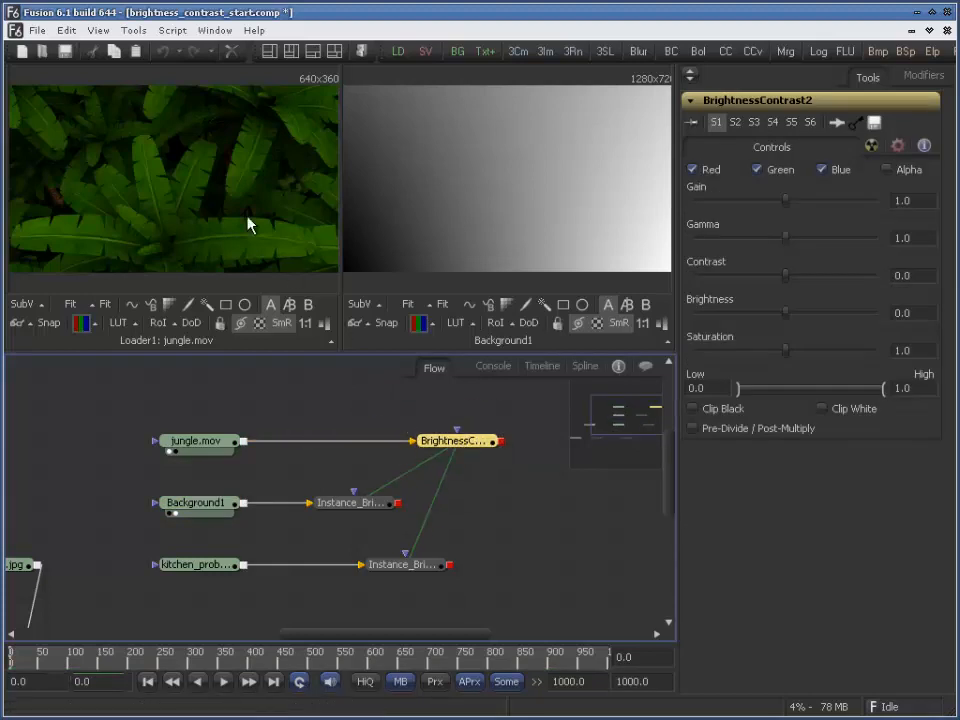
pyautogui.moveTo(364, 502); pyautogui.dragTo(546, 177)
pyautogui.moveTo(511, 440)
pyautogui.mouseDown()
pyautogui.moveTo(491, 448)
pyautogui.moveTo(509, 443)
pyautogui.mouseUp()
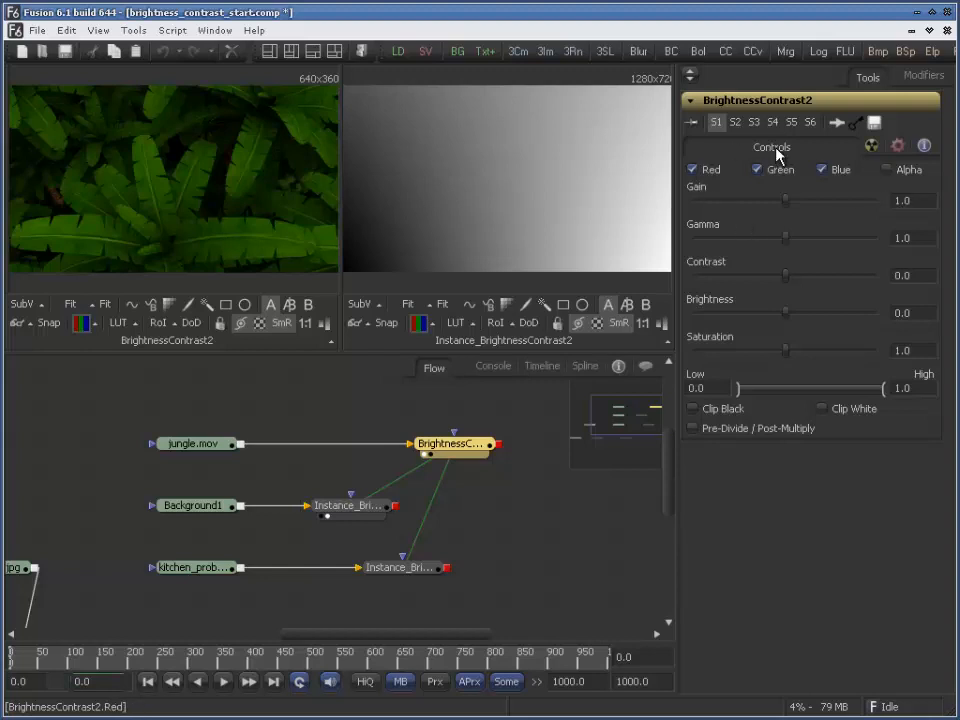
# Disable the Green and Blue channels of BrightnessContrast2, and enable both again
pyautogui.click(757, 170)
pyautogui.click(823, 171)
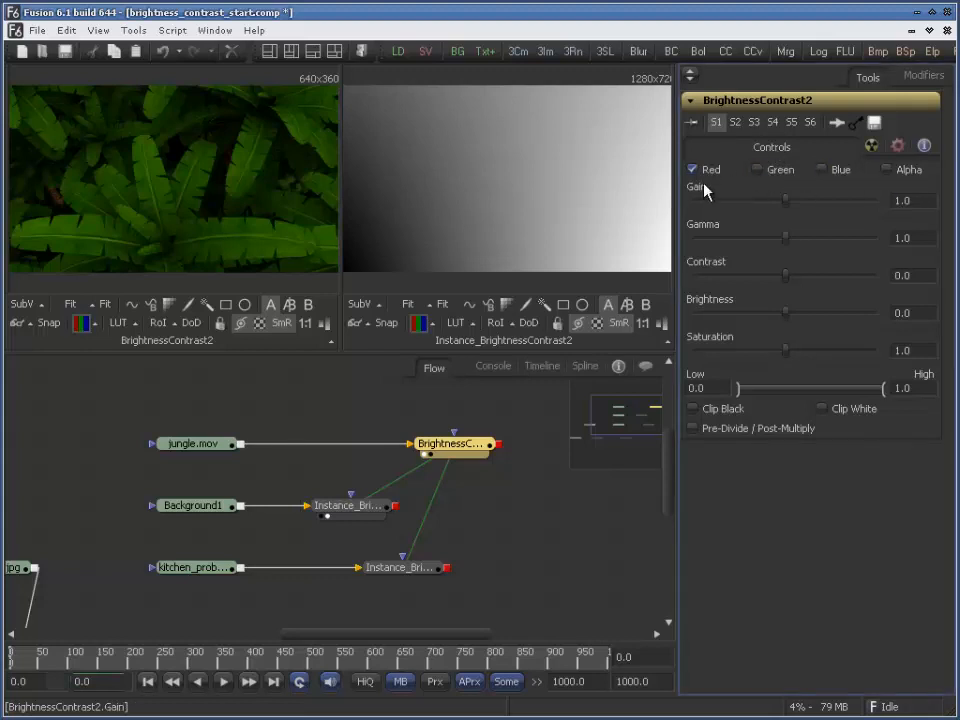
pyautogui.click(778, 177)
pyautogui.click(825, 171)
# Compare the blend and channel options in BrightnessContrast2's common settings with the channel options in its main controls
pyautogui.click(872, 148)
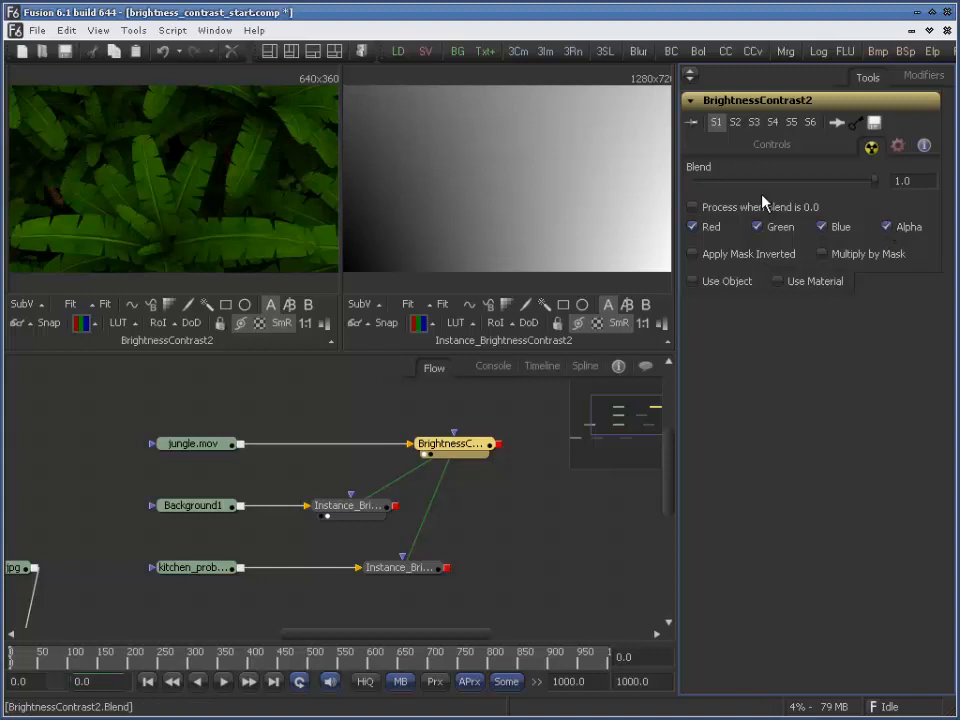
pyautogui.click(735, 152)
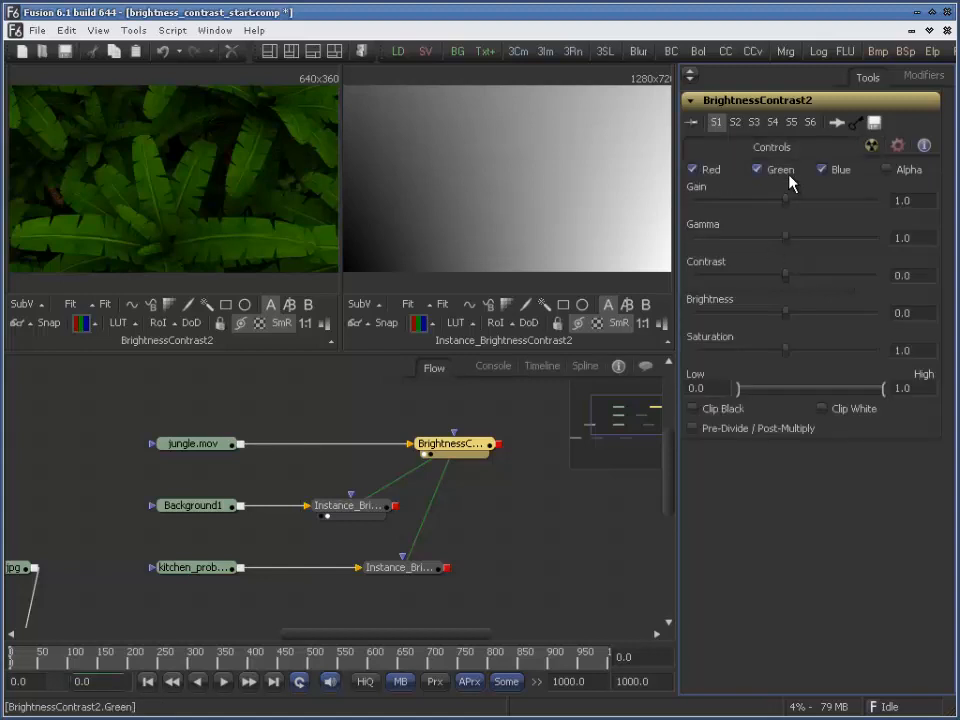
pyautogui.click(872, 147)
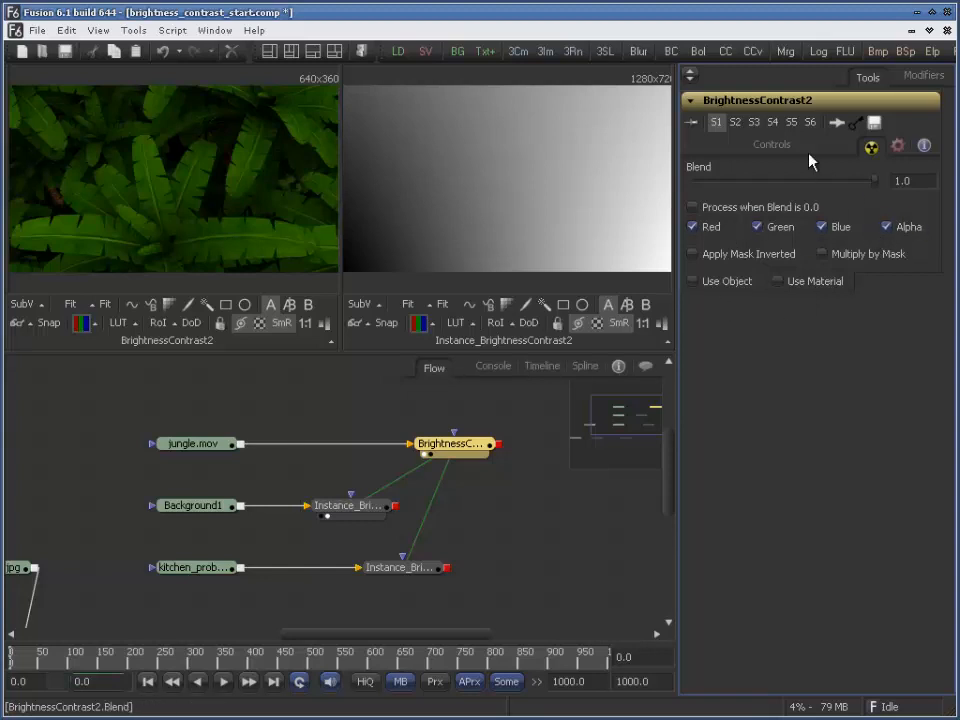
pyautogui.click(771, 146)
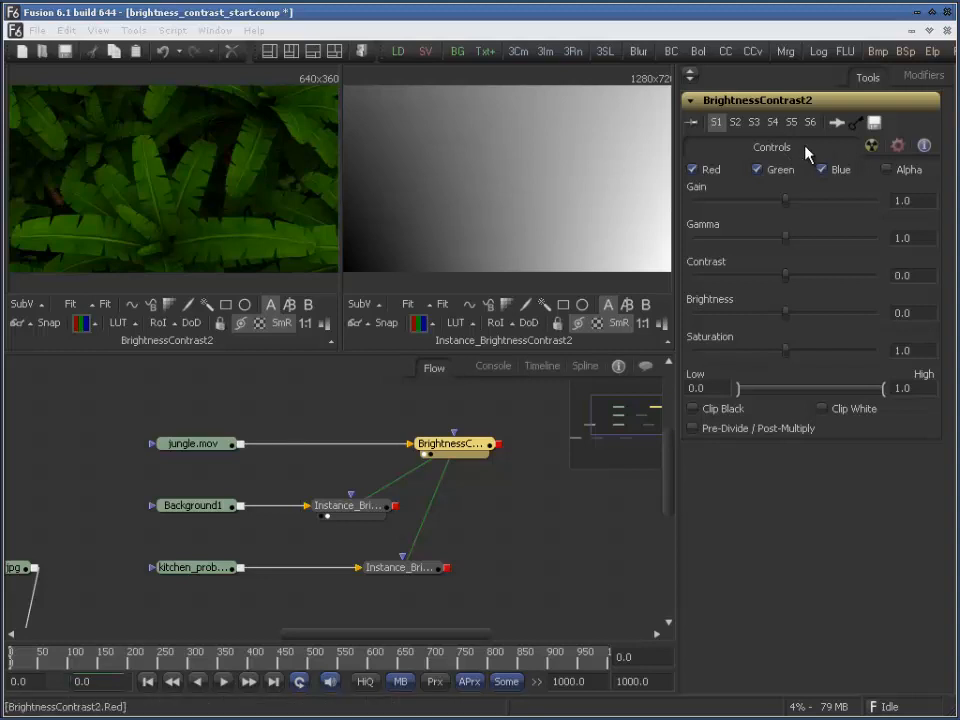
# Try raising the Gain of BrightnessContrast2 to about 2.46, and reset it to its default
pyautogui.moveTo(787, 201)
pyautogui.mouseDown()
pyautogui.moveTo(803, 203)
pyautogui.moveTo(788, 204)
pyautogui.mouseUp()
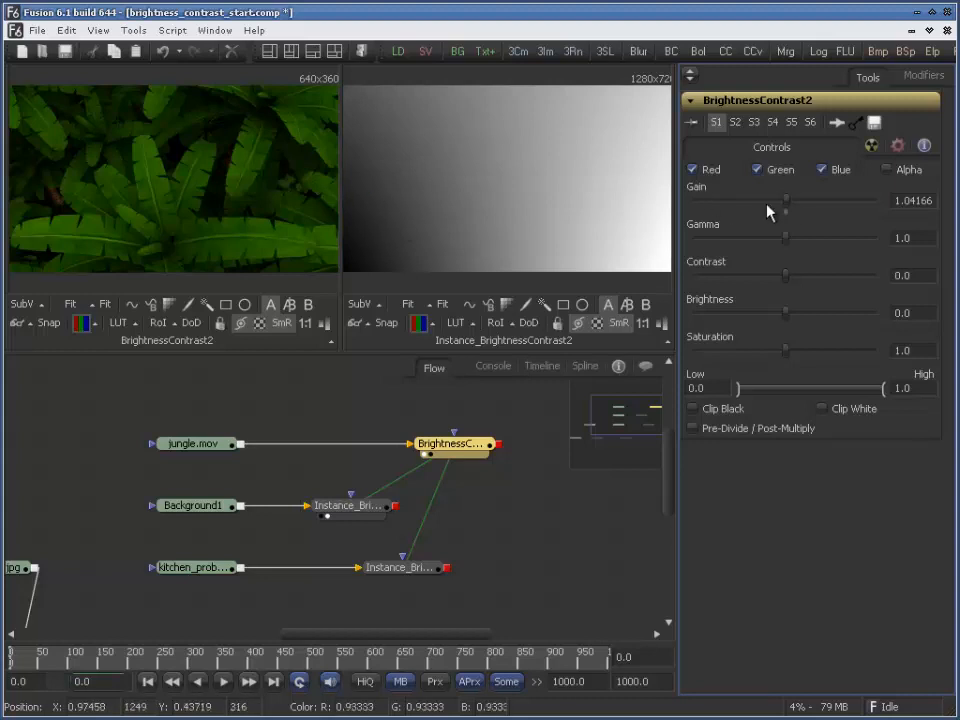
pyautogui.moveTo(786, 203); pyautogui.dragTo(808, 209)
pyautogui.moveTo(822, 206)
pyautogui.mouseDown()
pyautogui.moveTo(795, 206)
pyautogui.moveTo(816, 208)
pyautogui.mouseUp()
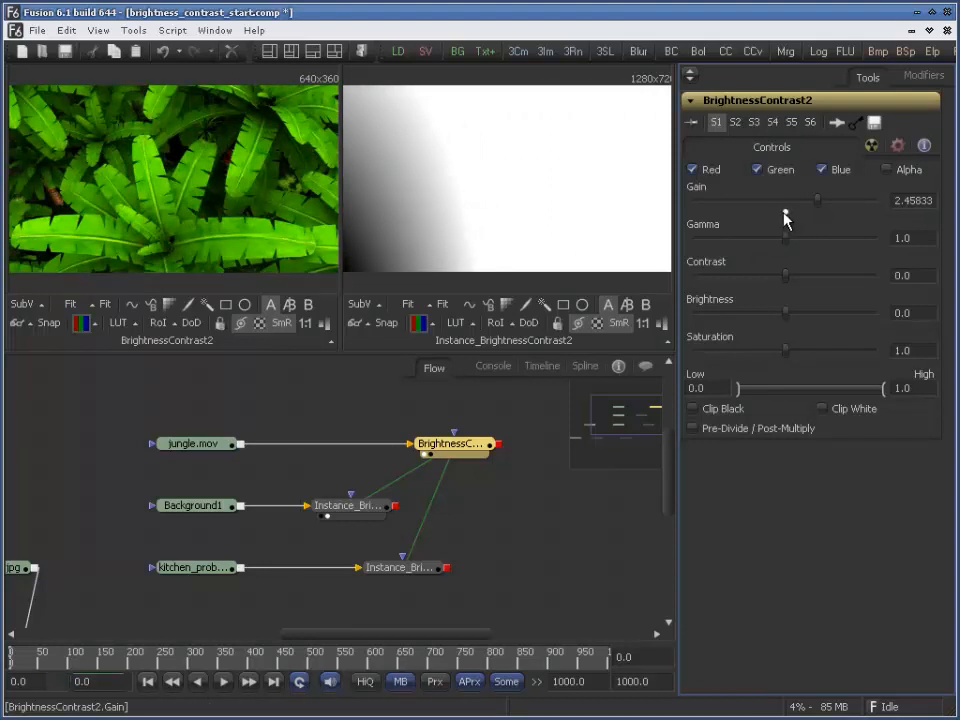
pyautogui.click(786, 215)
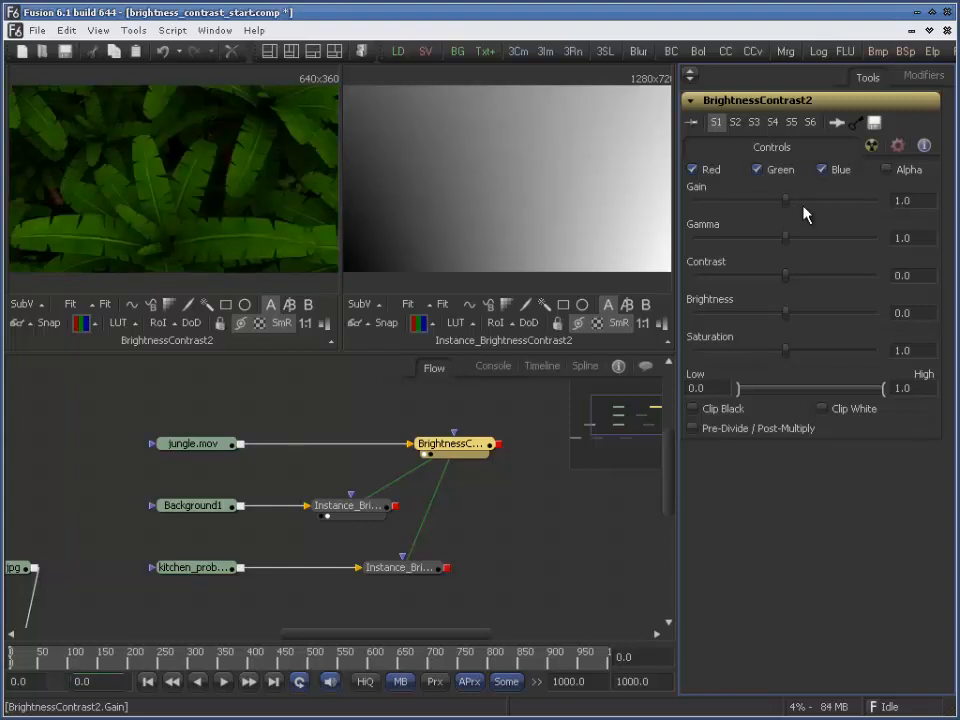
# Raise the Gain of BrightnessContrast2 to about 1.67
pyautogui.moveTo(786, 204)
pyautogui.mouseDown()
pyautogui.moveTo(821, 208)
pyautogui.moveTo(800, 211)
pyautogui.mouseUp()
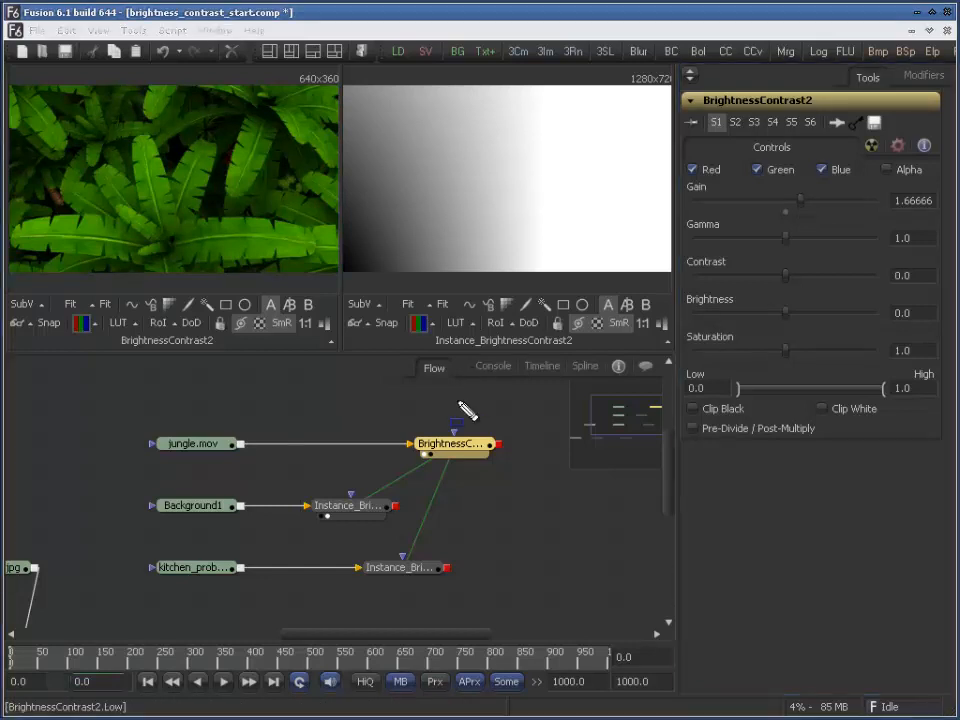
pyautogui.moveTo(563, 454)
pyautogui.mouseDown()
pyautogui.moveTo(579, 486)
pyautogui.moveTo(556, 495)
pyautogui.mouseUp()
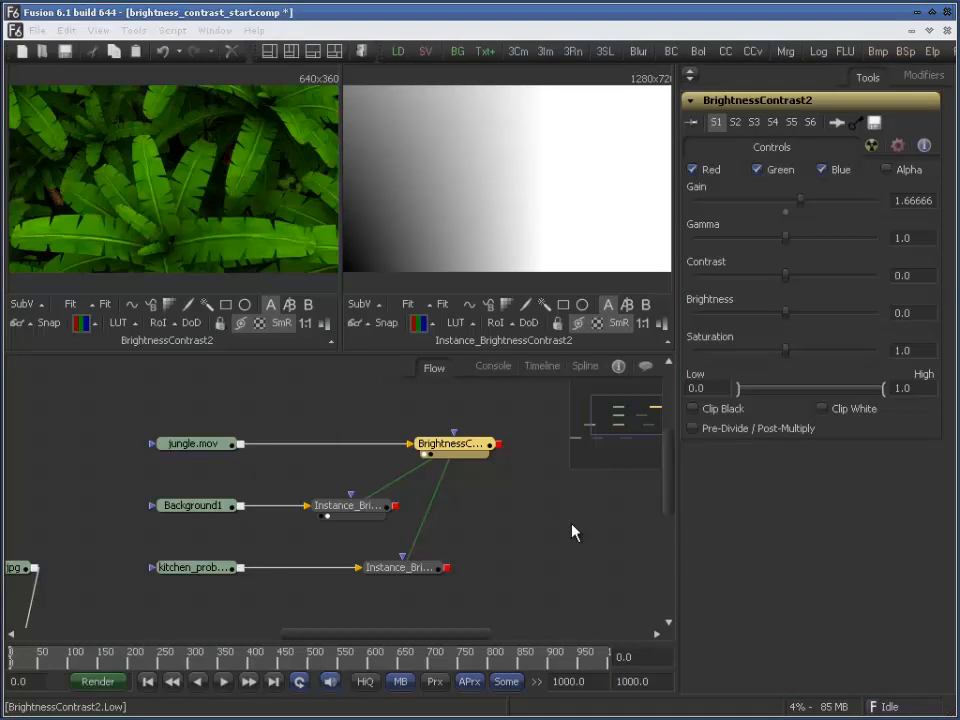
pyautogui.press('Escape')
pyautogui.hotkey('ctrl', 'shift', 'd')
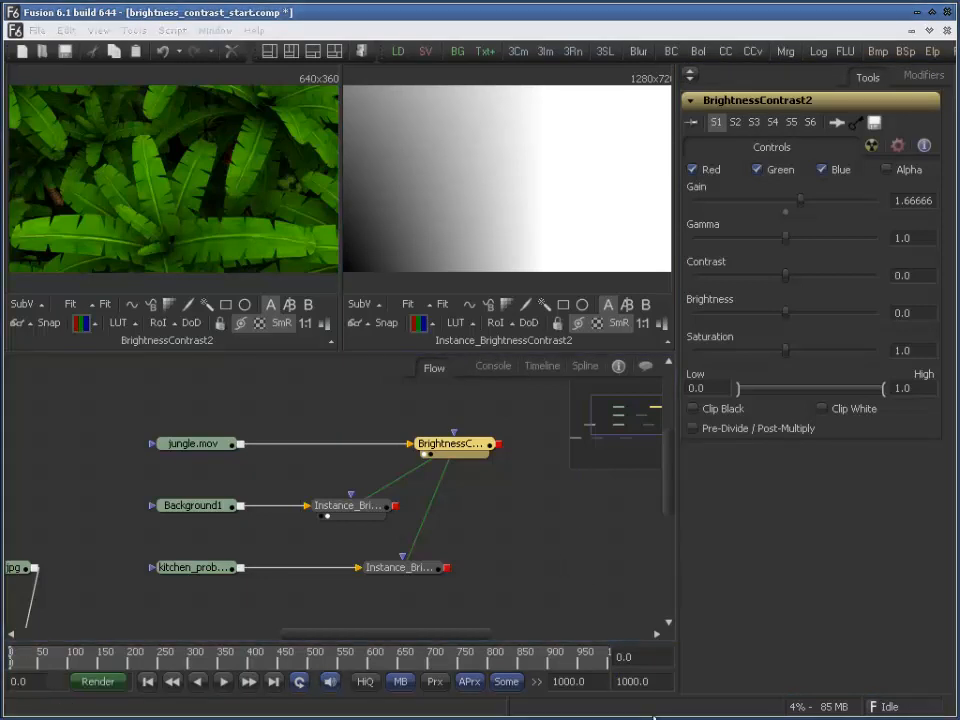
pyautogui.click(532, 513)
pyautogui.moveTo(576, 492)
pyautogui.mouseDown()
pyautogui.moveTo(551, 506)
pyautogui.moveTo(555, 528)
pyautogui.mouseUp()
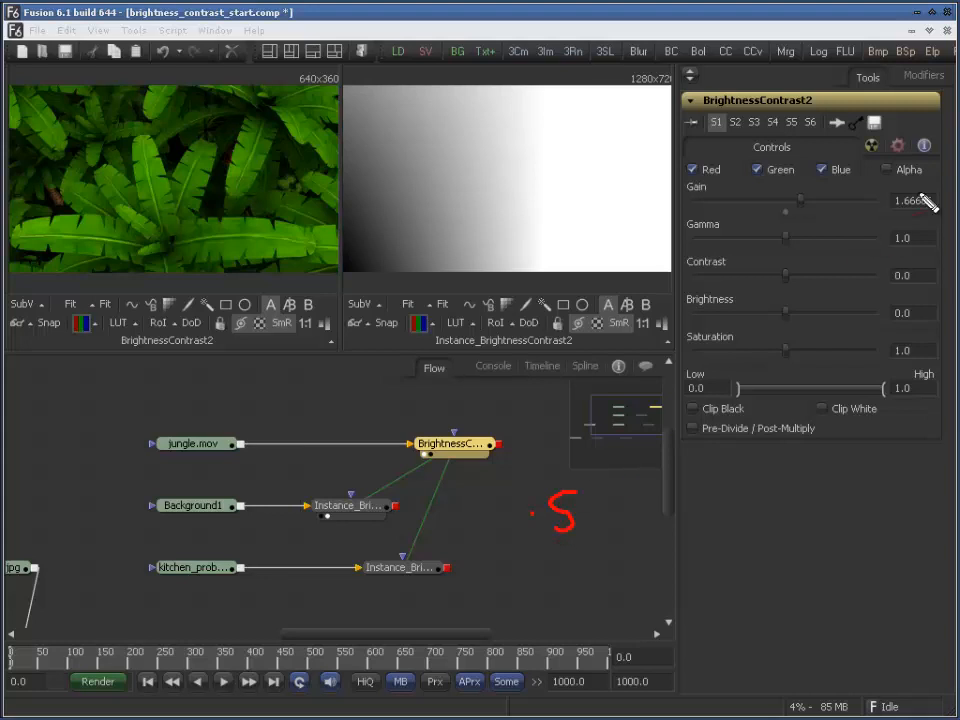
pyautogui.moveTo(612, 490)
pyautogui.mouseDown()
pyautogui.moveTo(652, 522)
pyautogui.moveTo(630, 522)
pyautogui.mouseUp()
pyautogui.moveTo(688, 480); pyautogui.dragTo(692, 516)
pyautogui.moveTo(722, 470); pyautogui.dragTo(742, 458)
pyautogui.moveTo(722, 472); pyautogui.dragTo(708, 505)
pyautogui.click(706, 495)
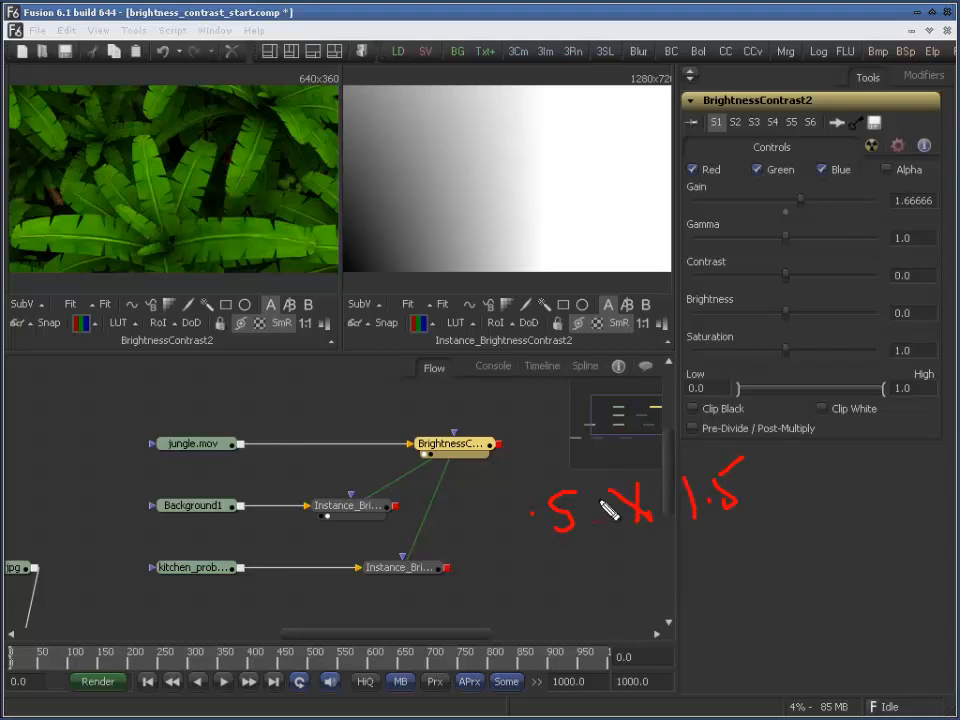
pyautogui.moveTo(555, 595)
pyautogui.mouseDown()
pyautogui.moveTo(583, 593)
pyautogui.moveTo(586, 605)
pyautogui.mouseUp()
pyautogui.click(647, 599)
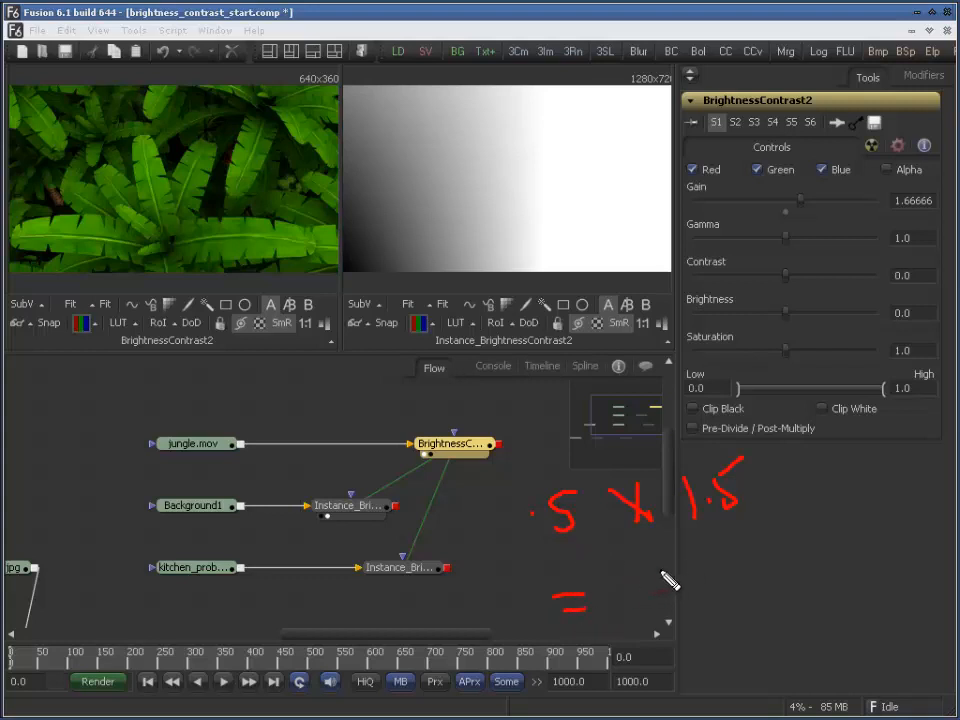
pyautogui.moveTo(676, 560); pyautogui.dragTo(666, 610)
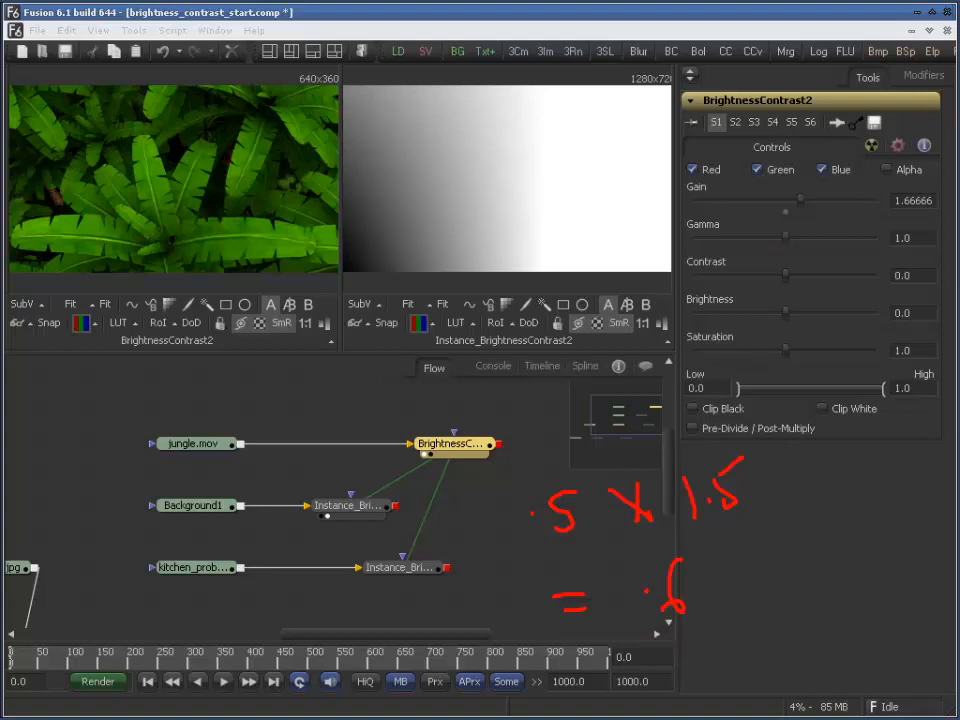
pyautogui.press('Escape')
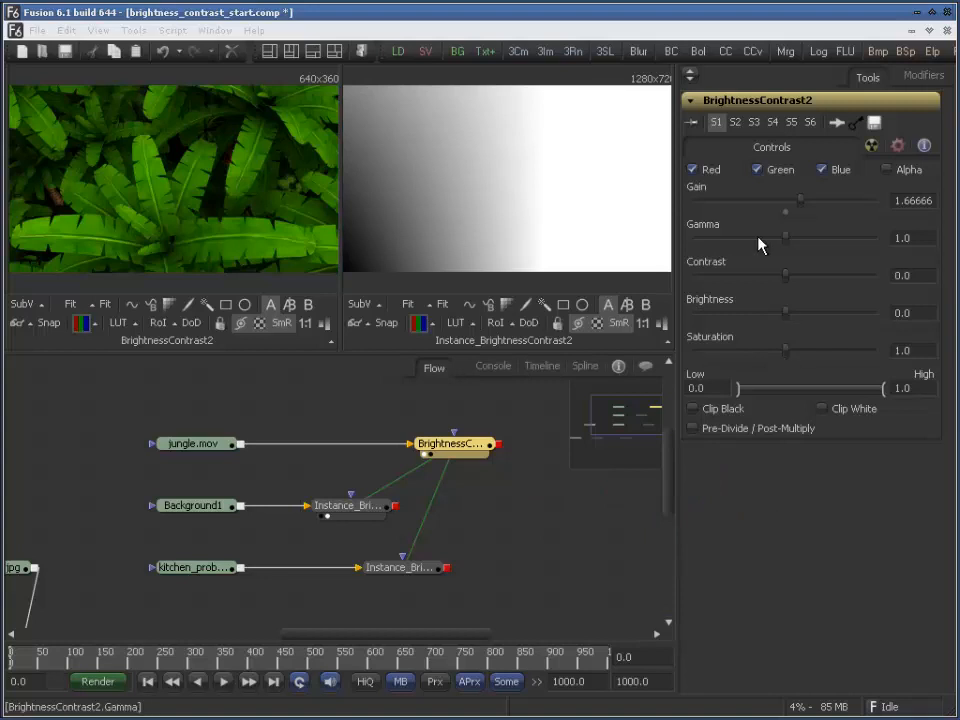
# Compare the Gain of BrightnessContrast2 at its default and at about 1.67, and leave it at its default
pyautogui.click(786, 210)
pyautogui.moveTo(785, 201); pyautogui.dragTo(800, 201)
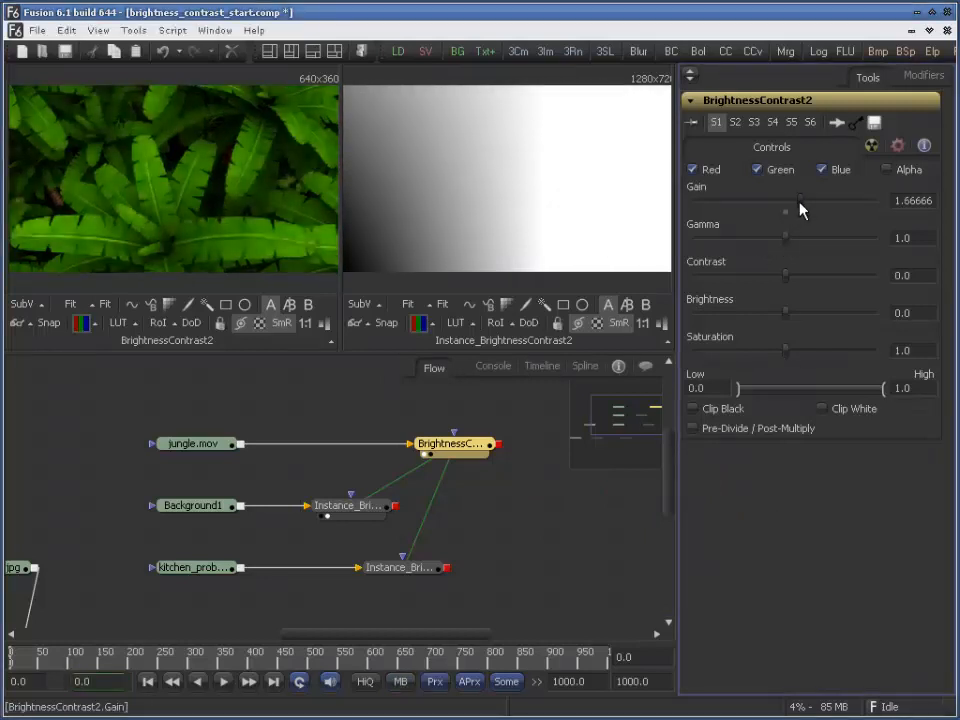
pyautogui.click(786, 211)
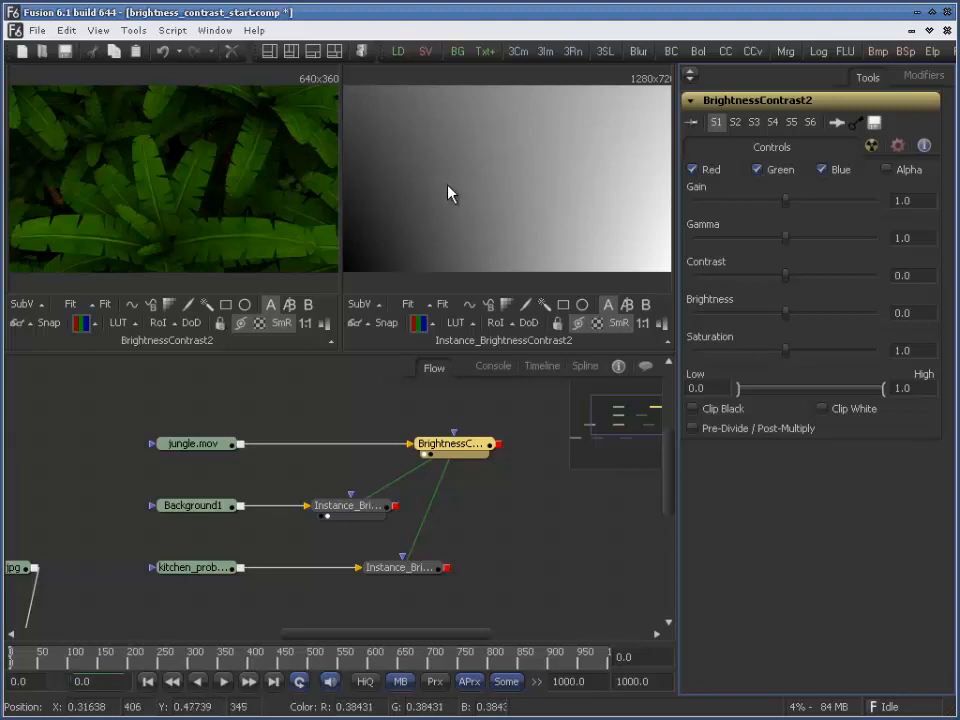
# Try raising the Gamma of BrightnessContrast2 to about 1.63, and reset it to its default
pyautogui.moveTo(787, 239); pyautogui.dragTo(802, 238)
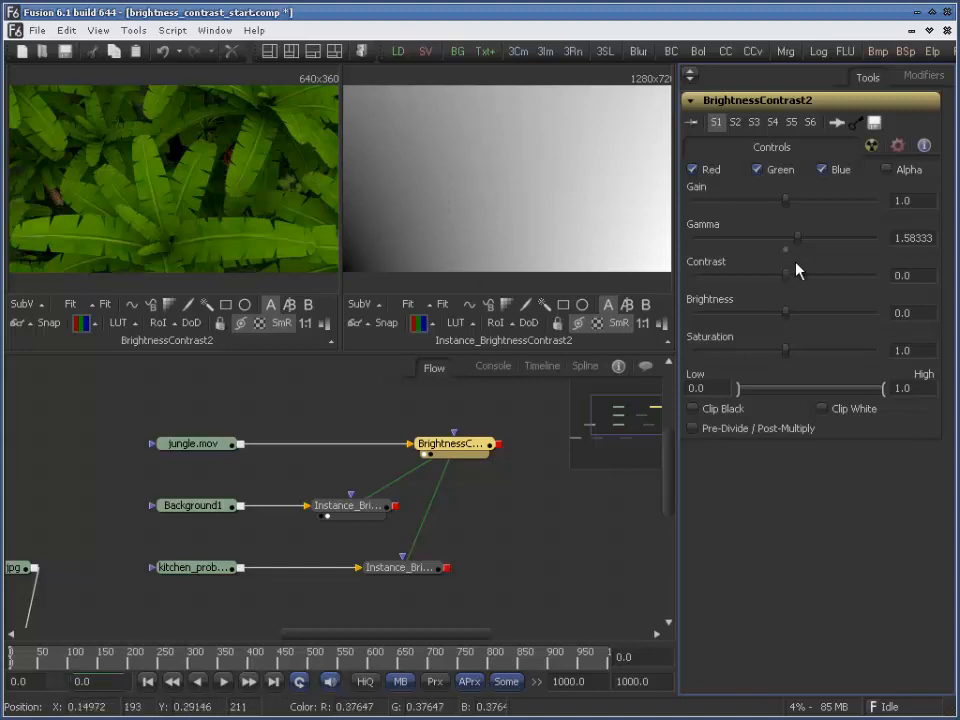
pyautogui.moveTo(802, 242)
pyautogui.mouseDown()
pyautogui.moveTo(826, 246)
pyautogui.moveTo(780, 244)
pyautogui.moveTo(804, 247)
pyautogui.mouseUp()
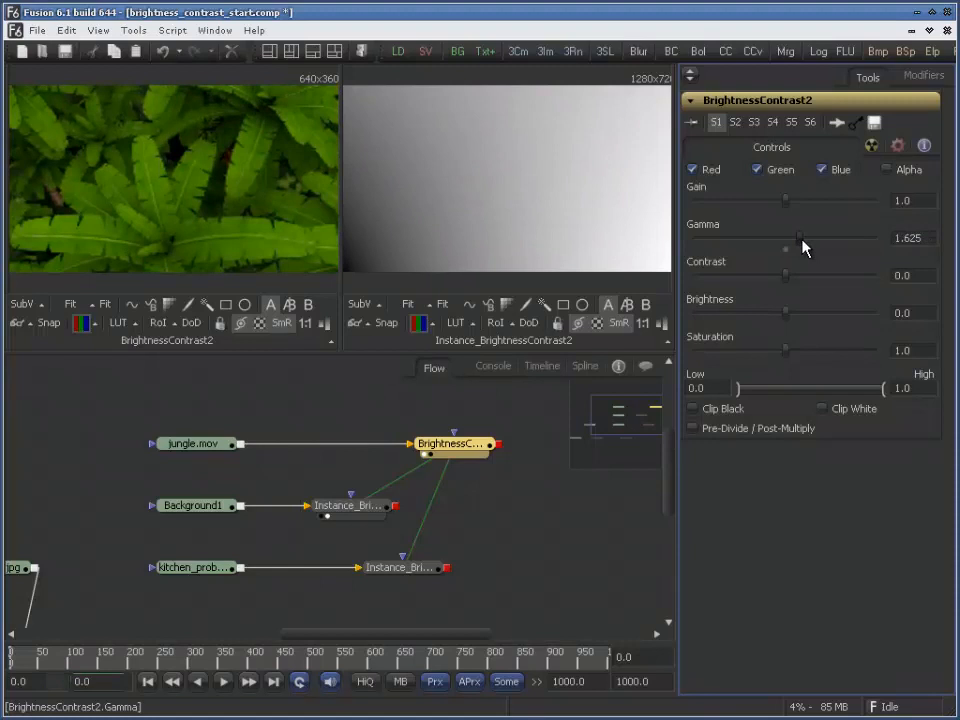
pyautogui.click(785, 251)
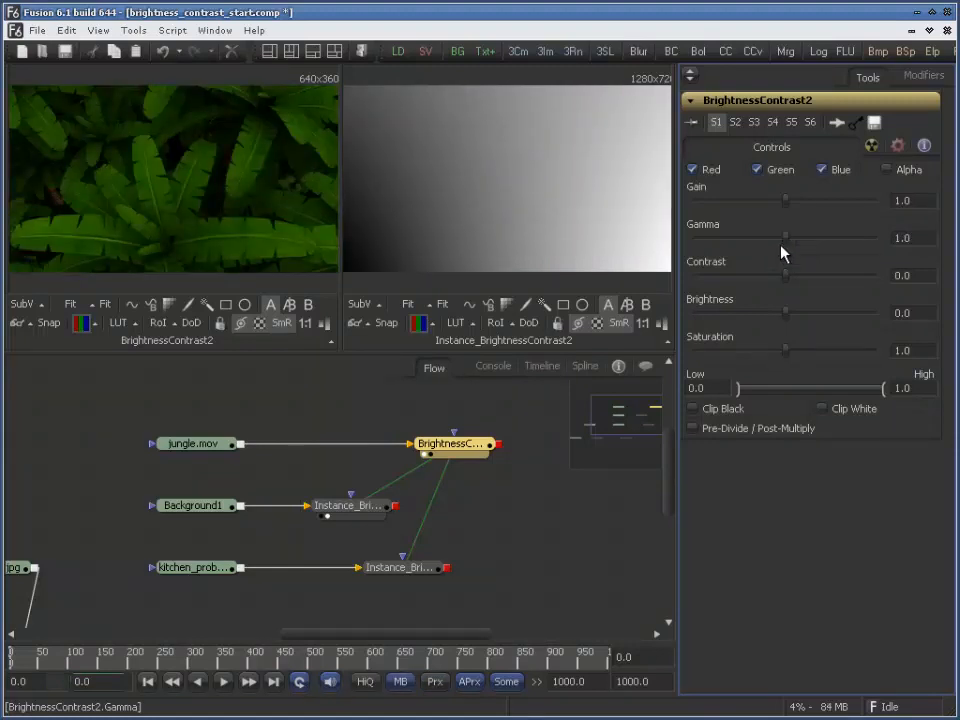
# Try the Contrast of BrightnessContrast2 at about 0.39 and at -0.4, resetting it to its default after each
pyautogui.moveTo(786, 281)
pyautogui.mouseDown()
pyautogui.moveTo(806, 278)
pyautogui.moveTo(787, 280)
pyautogui.mouseUp()
pyautogui.moveTo(786, 284); pyautogui.dragTo(821, 284)
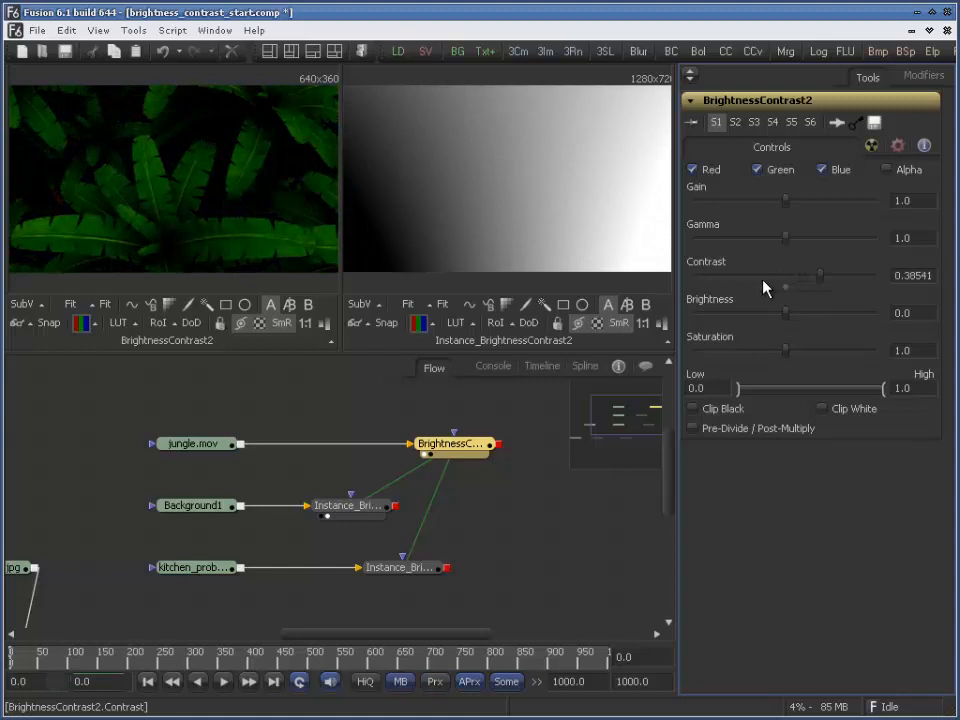
pyautogui.click(788, 286)
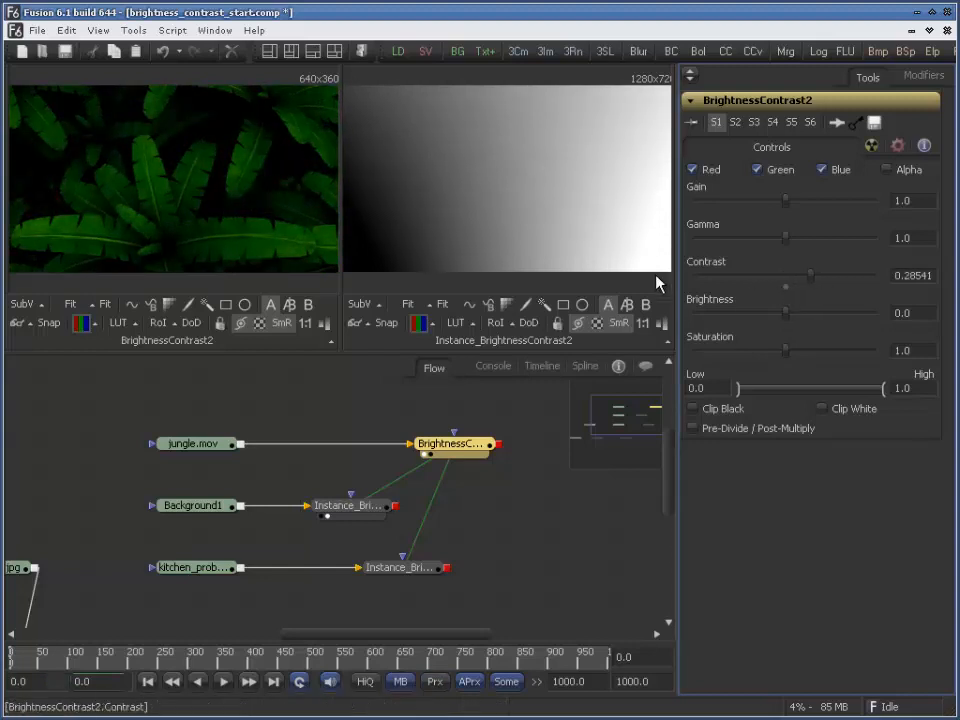
pyautogui.click(789, 286)
pyautogui.click(785, 288)
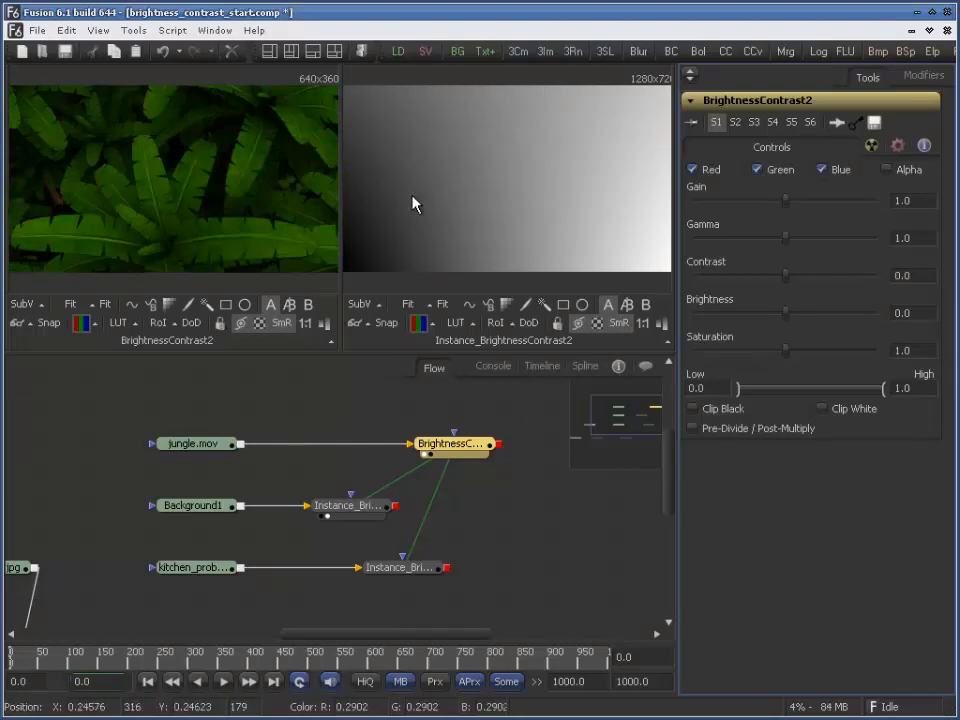
pyautogui.moveTo(788, 278); pyautogui.dragTo(752, 283)
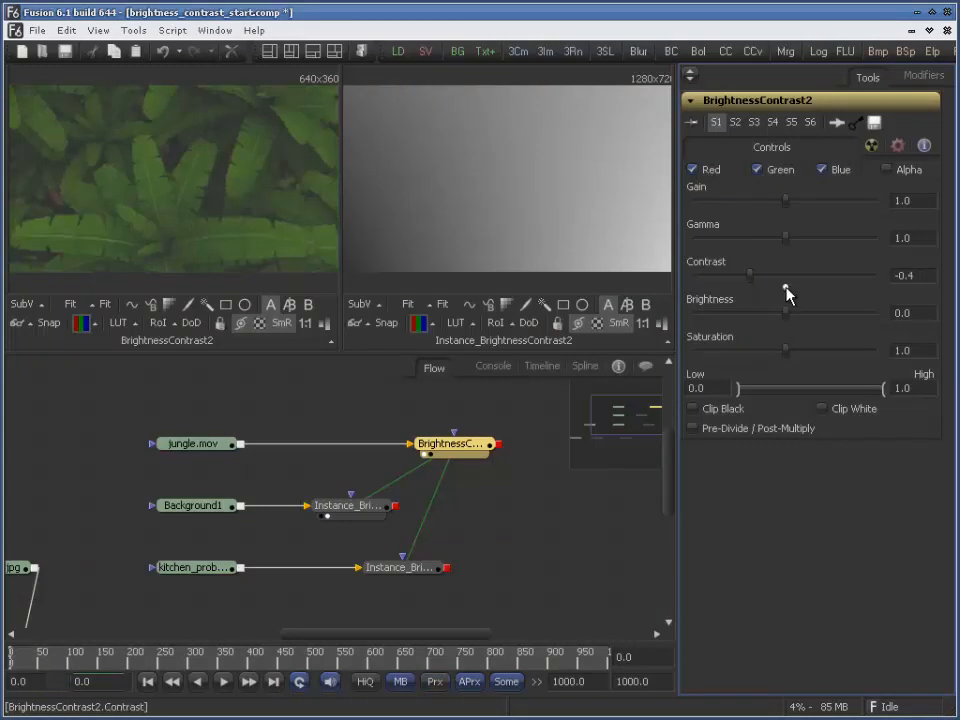
pyautogui.click(786, 289)
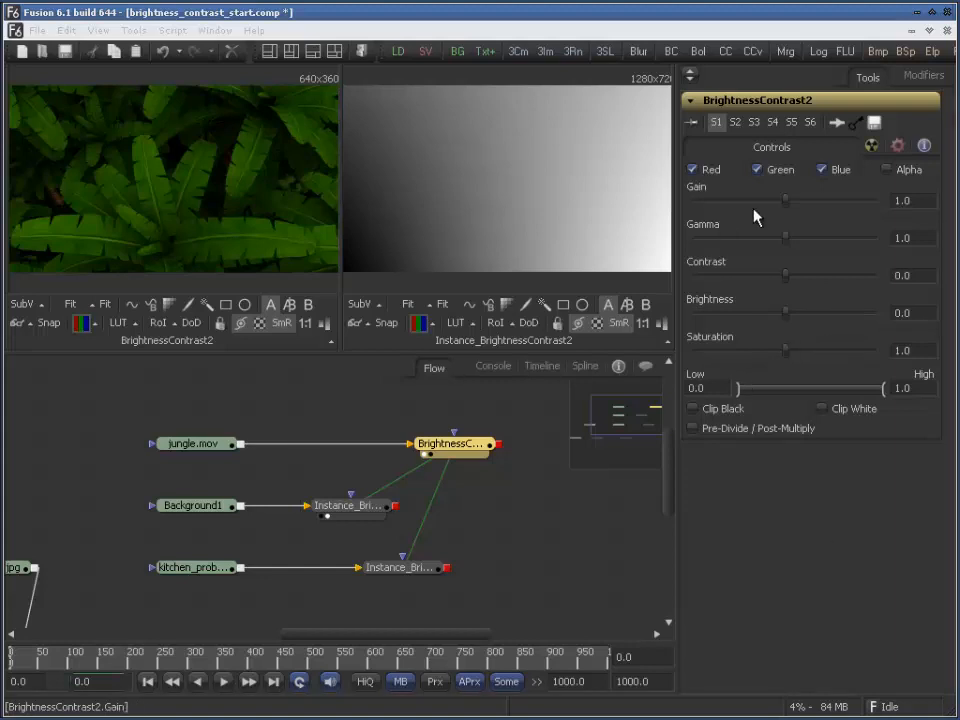
pyautogui.moveTo(785, 202)
pyautogui.mouseDown()
pyautogui.moveTo(799, 208)
pyautogui.moveTo(786, 208)
pyautogui.mouseUp()
pyautogui.click(519, 517)
pyautogui.moveTo(524, 505)
pyautogui.mouseDown()
pyautogui.moveTo(533, 510)
pyautogui.moveTo(527, 527)
pyautogui.mouseUp()
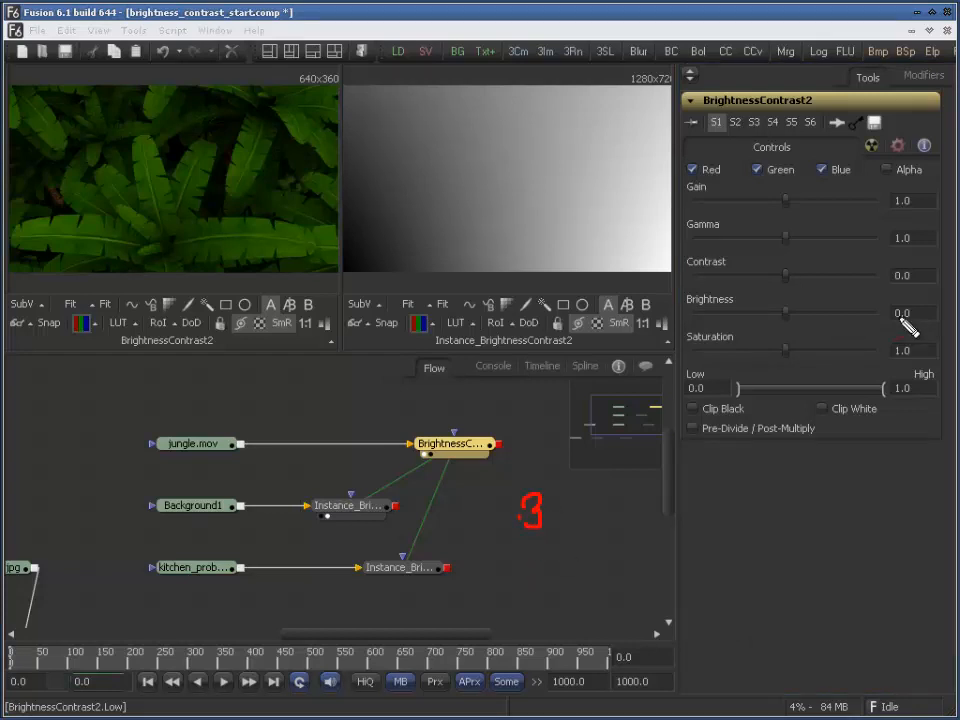
pyautogui.click(582, 522)
pyautogui.moveTo(621, 490); pyautogui.dragTo(627, 531)
pyautogui.moveTo(563, 562)
pyautogui.mouseDown()
pyautogui.moveTo(578, 567)
pyautogui.moveTo(588, 601)
pyautogui.mouseUp()
pyautogui.click(541, 586)
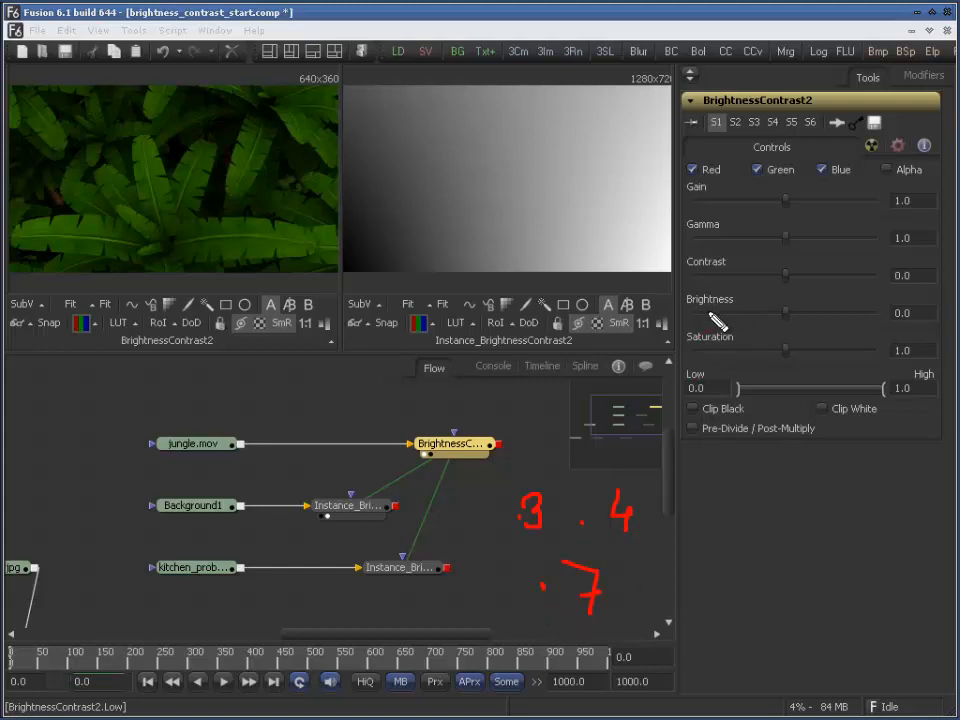
pyautogui.press('Escape')
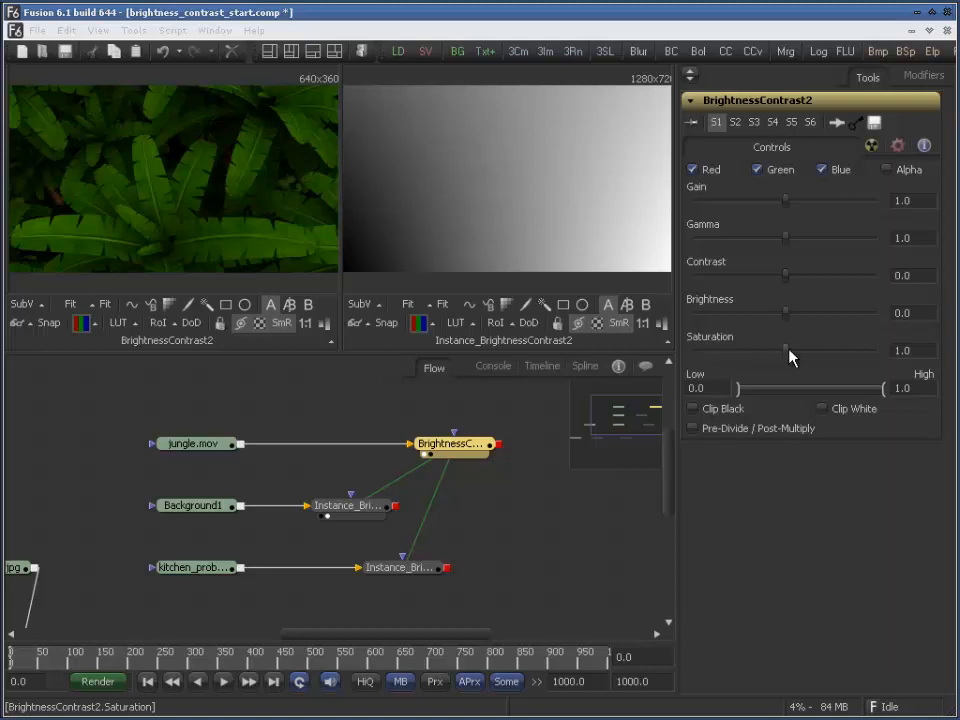
# Try the Saturation of BrightnessContrast2 at 0.0 and at about 3.63, and reset it to its default
pyautogui.moveTo(787, 357); pyautogui.dragTo(692, 364)
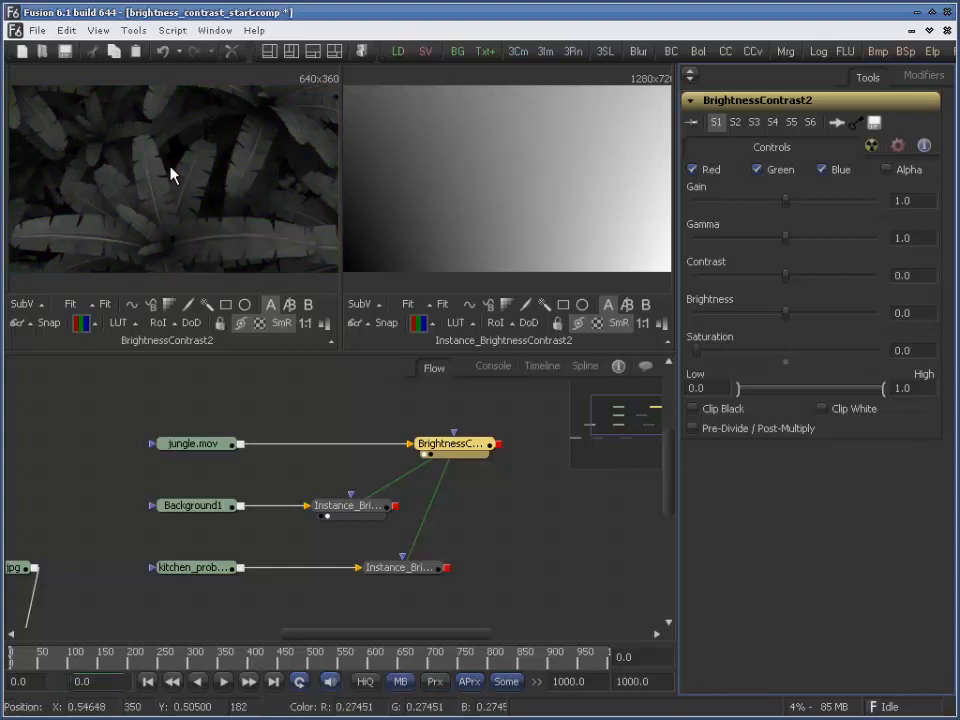
pyautogui.moveTo(697, 357); pyautogui.dragTo(846, 360)
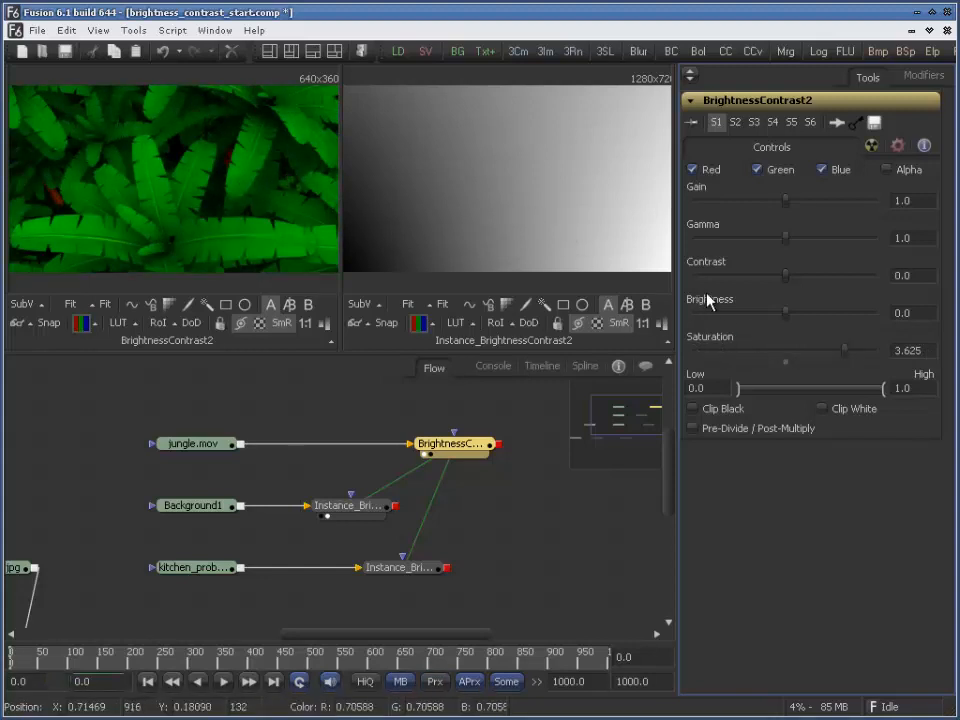
pyautogui.doubleClick(787, 364)
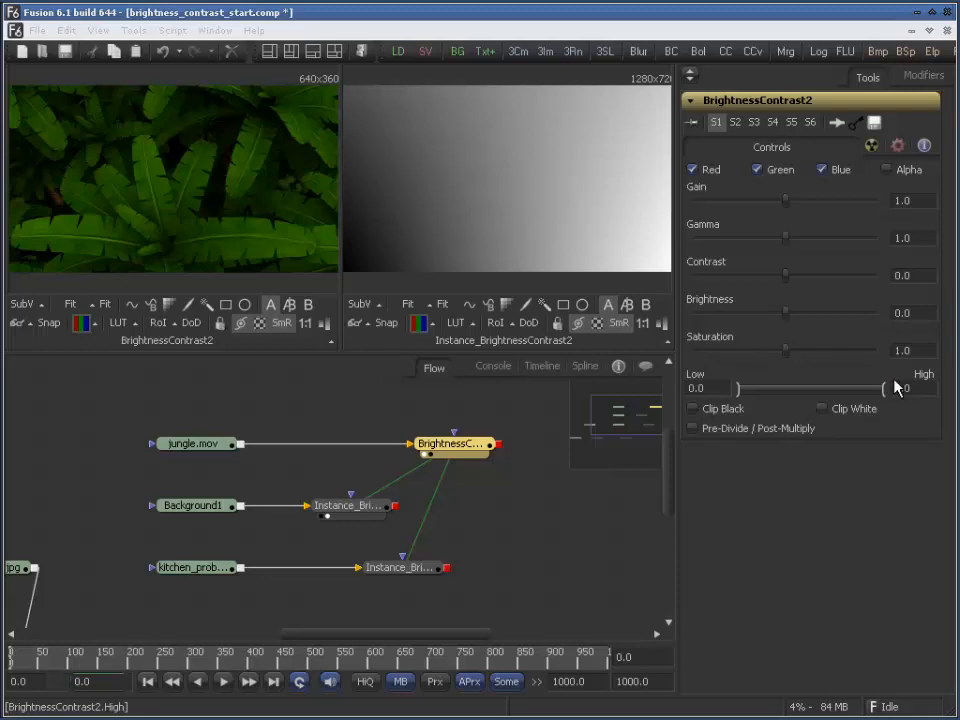
# Lower the High value of BrightnessContrast2's Low/High range to 0.7
pyautogui.moveTo(884, 390); pyautogui.dragTo(853, 391)
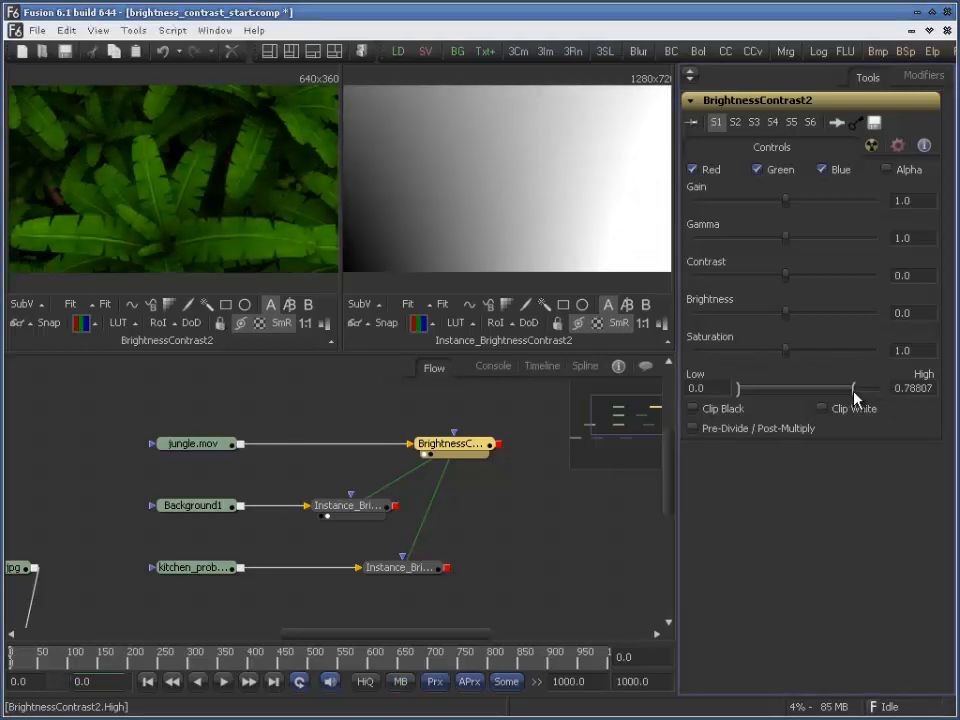
pyautogui.click(912, 388)
pyautogui.write('.')
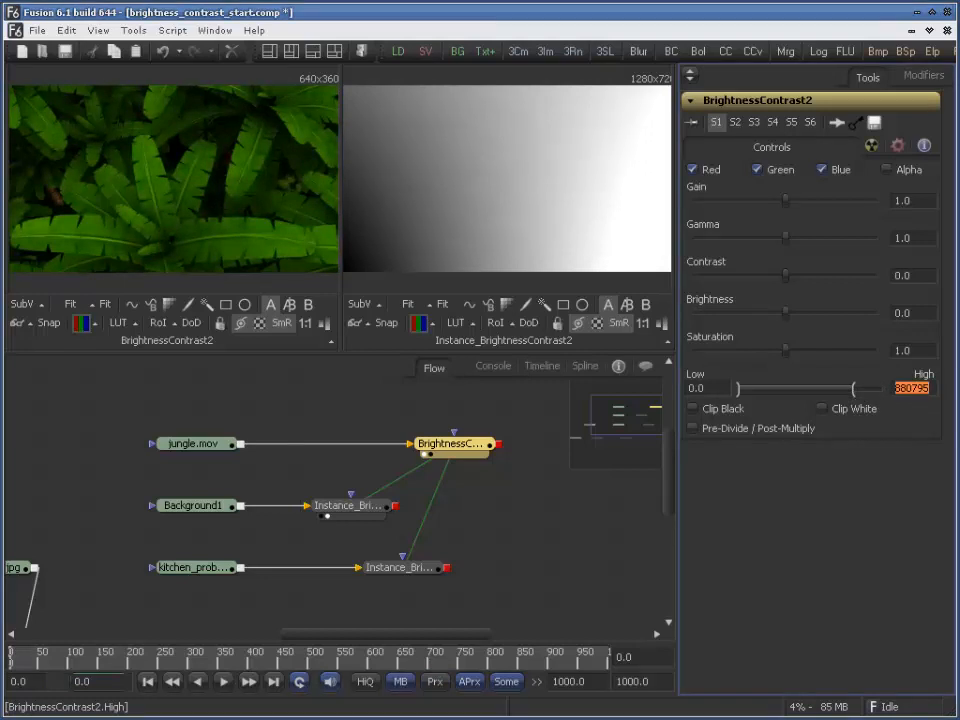
pyautogui.write('7')
pyautogui.press('Return')
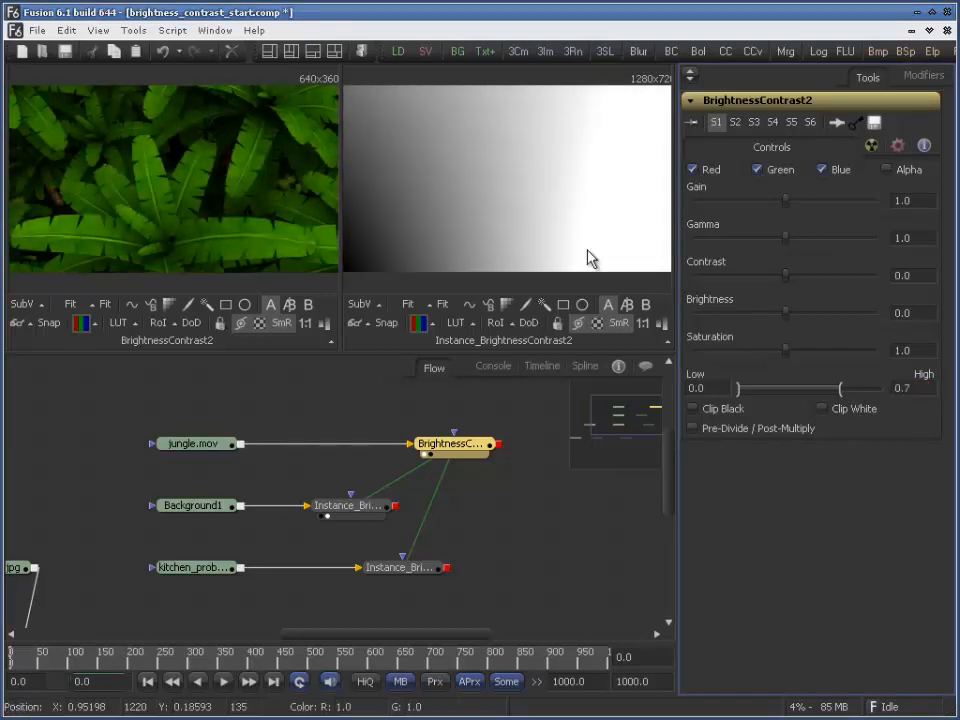
pyautogui.moveTo(843, 390); pyautogui.dragTo(844, 392)
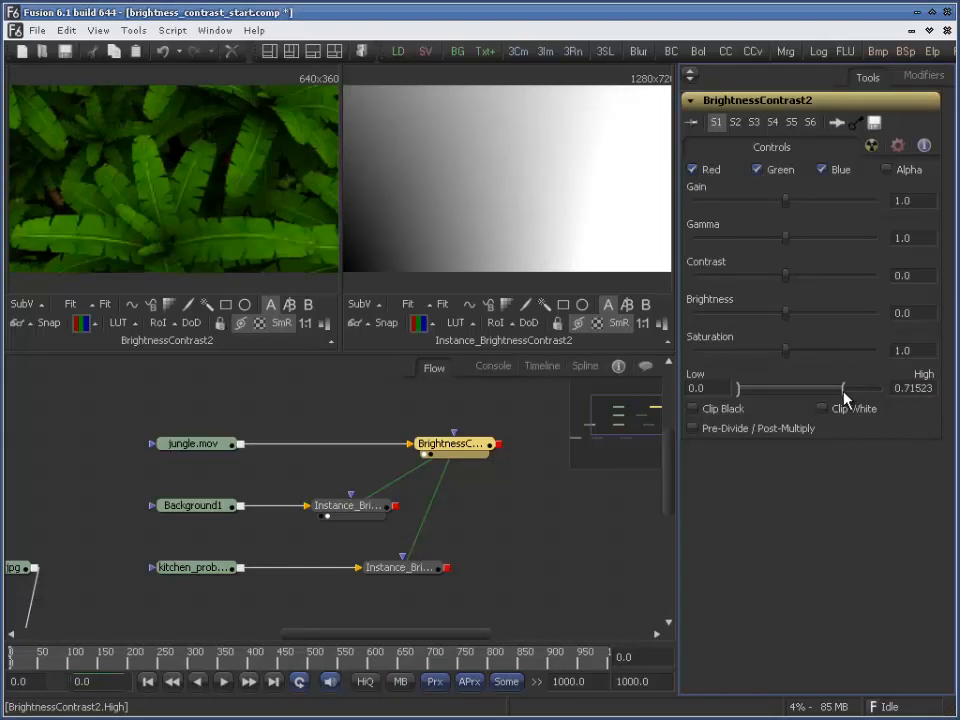
pyautogui.doubleClick(917, 388)
pyautogui.write('.7')
pyautogui.press('Return')
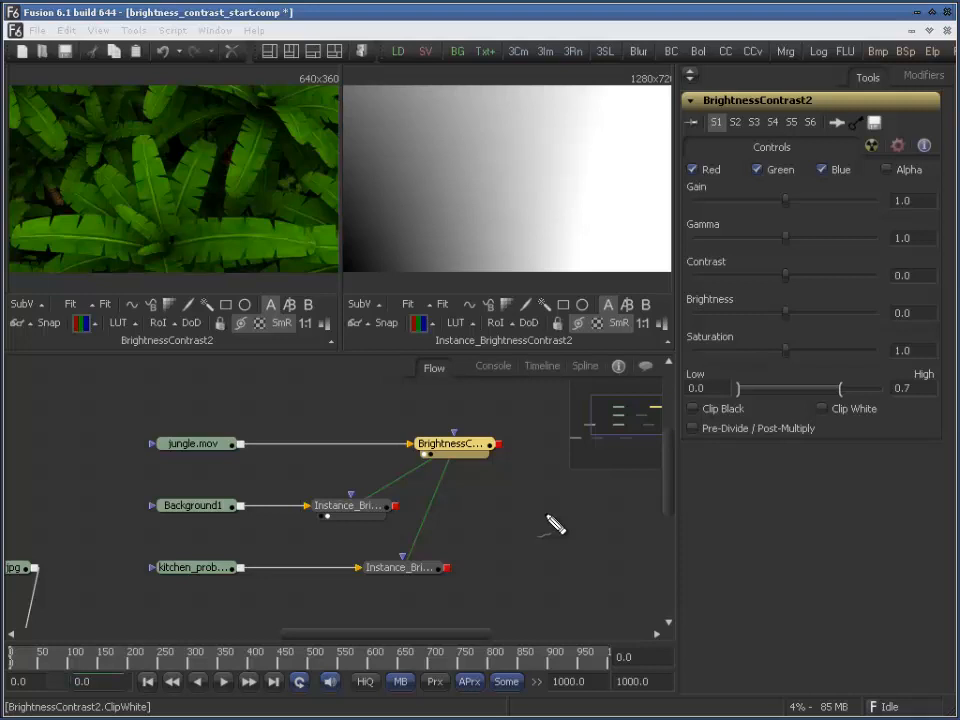
pyautogui.moveTo(549, 566)
pyautogui.mouseDown()
pyautogui.moveTo(549, 549)
pyautogui.moveTo(579, 540)
pyautogui.moveTo(613, 555)
pyautogui.moveTo(627, 548)
pyautogui.mouseUp()
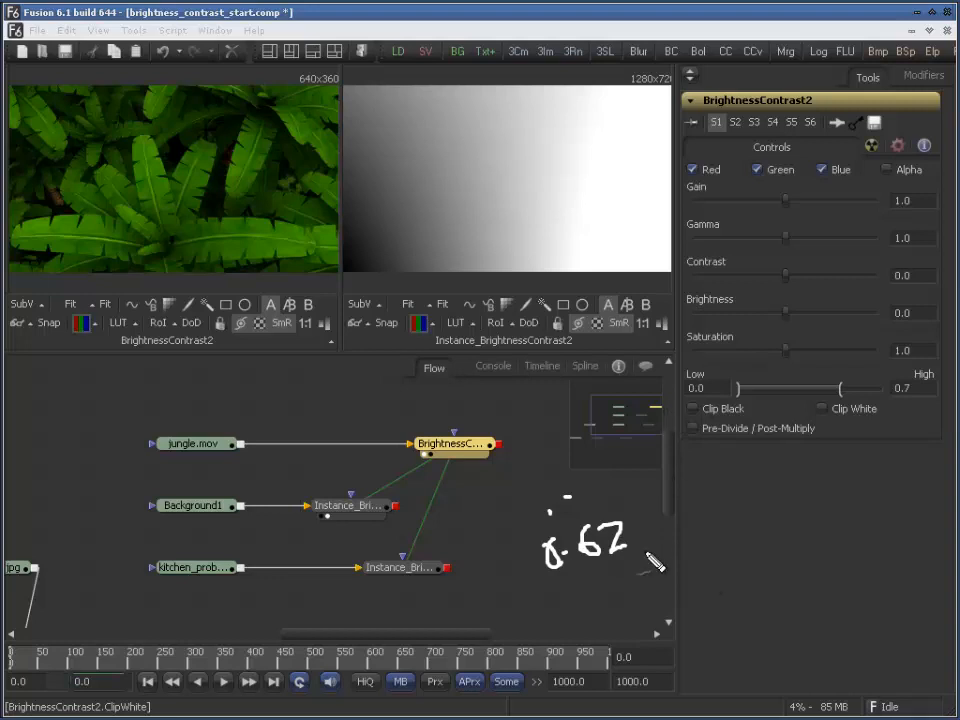
pyautogui.click(646, 557)
pyautogui.moveTo(658, 546)
pyautogui.mouseDown()
pyautogui.moveTo(676, 545)
pyautogui.moveTo(666, 572)
pyautogui.mouseUp()
pyautogui.moveTo(731, 516); pyautogui.dragTo(741, 534)
pyautogui.moveTo(768, 486); pyautogui.dragTo(744, 612)
pyautogui.click(785, 562)
pyautogui.moveTo(793, 538); pyautogui.dragTo(810, 582)
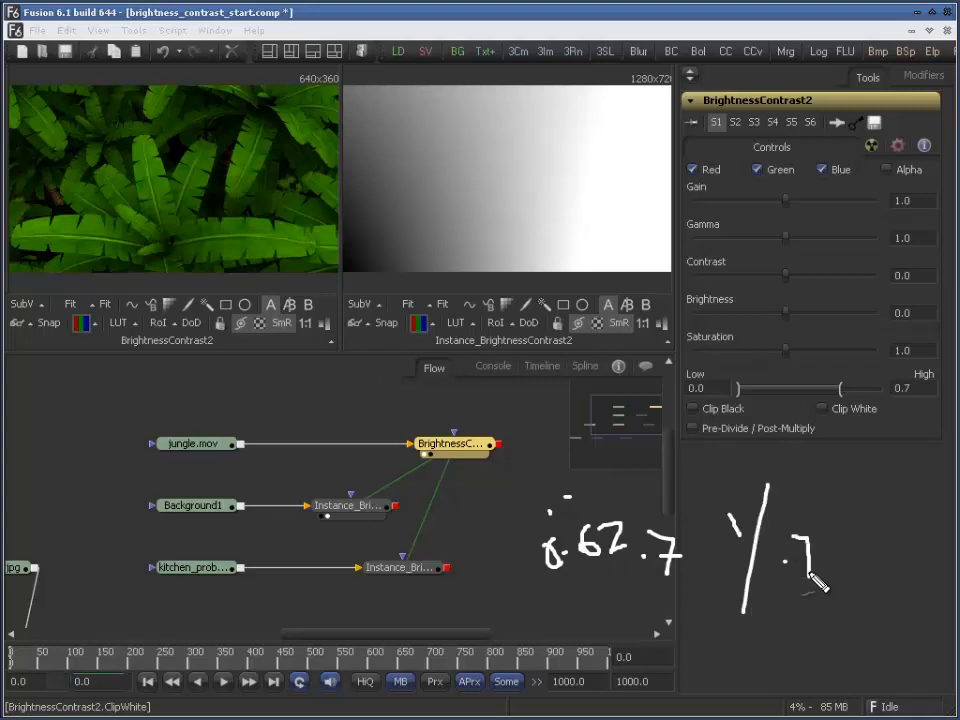
pyautogui.moveTo(716, 470); pyautogui.dragTo(720, 630)
pyautogui.moveTo(797, 467); pyautogui.dragTo(826, 620)
pyautogui.moveTo(838, 502)
pyautogui.mouseDown()
pyautogui.moveTo(885, 547)
pyautogui.moveTo(843, 586)
pyautogui.mouseUp()
pyautogui.moveTo(918, 485)
pyautogui.mouseDown()
pyautogui.moveTo(920, 531)
pyautogui.moveTo(927, 500)
pyautogui.moveTo(957, 519)
pyautogui.mouseUp()
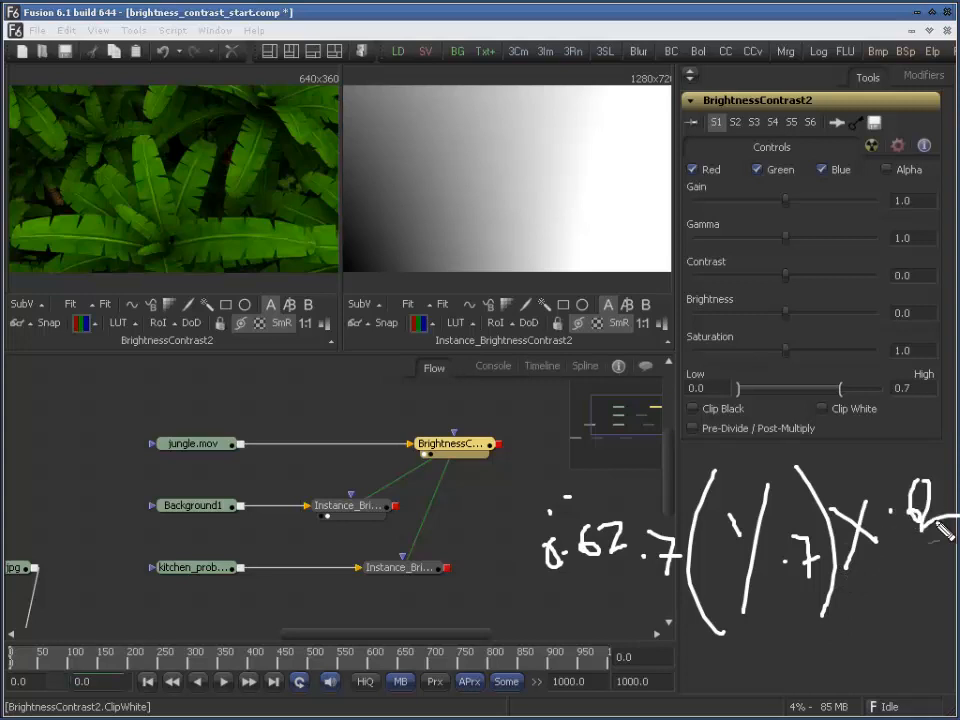
pyautogui.press('Escape')
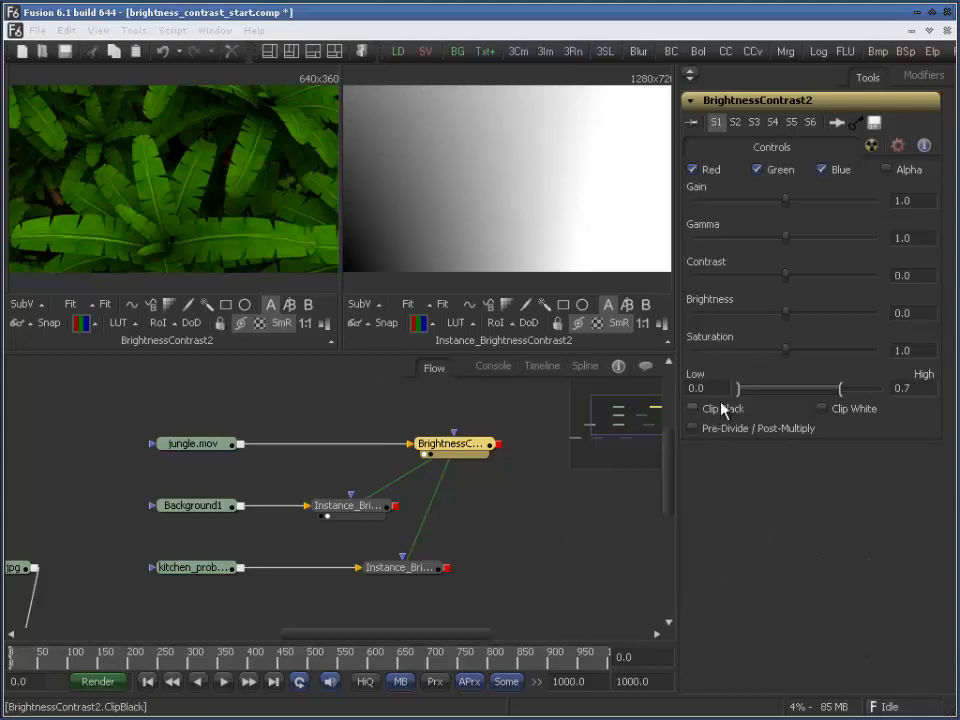
# Restore the High value of BrightnessContrast2 to 1.0, try raising Low to 0.3, and return Low to 0.0
pyautogui.moveTo(838, 388); pyautogui.dragTo(856, 389)
pyautogui.moveTo(757, 392); pyautogui.dragTo(850, 390)
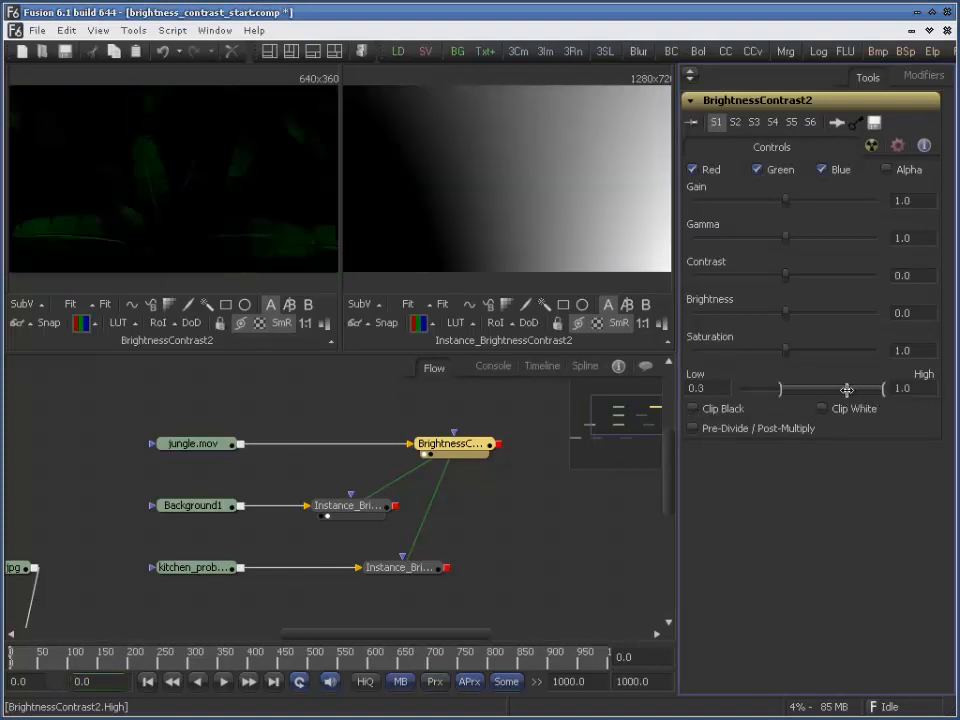
pyautogui.moveTo(781, 389); pyautogui.dragTo(738, 392)
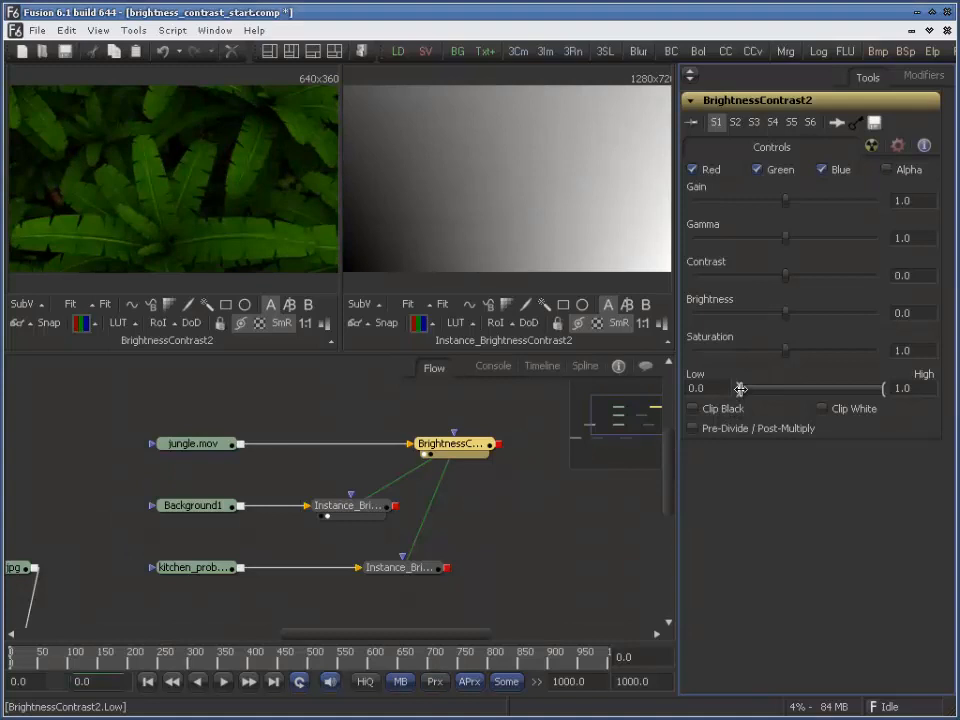
pyautogui.moveTo(736, 388)
pyautogui.mouseDown()
pyautogui.moveTo(765, 392)
pyautogui.moveTo(726, 392)
pyautogui.mouseUp()
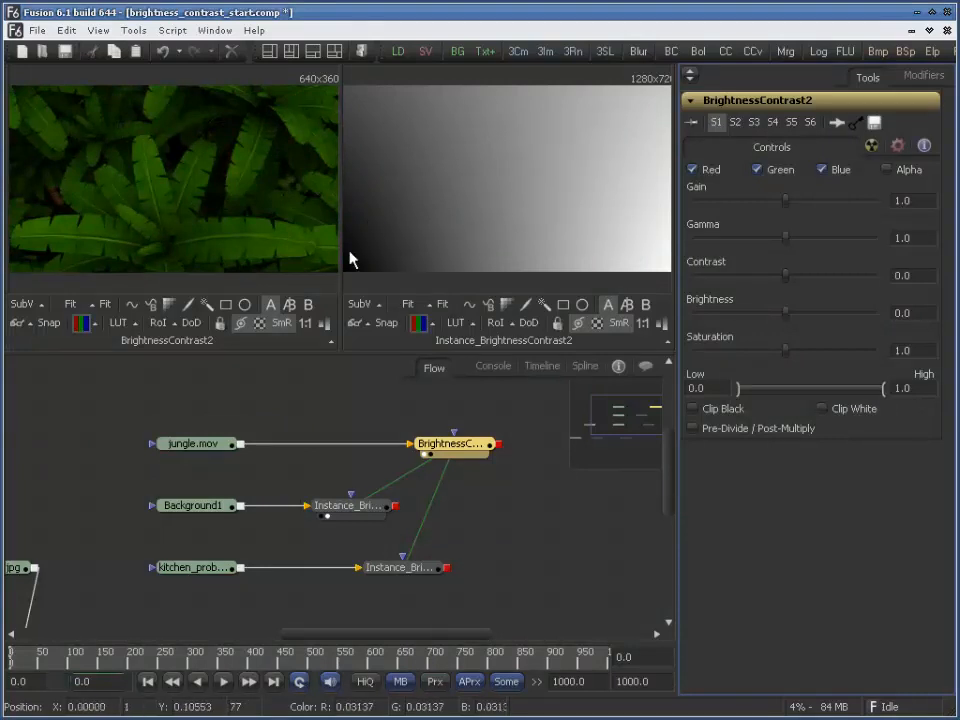
pyautogui.moveTo(742, 388); pyautogui.dragTo(717, 400)
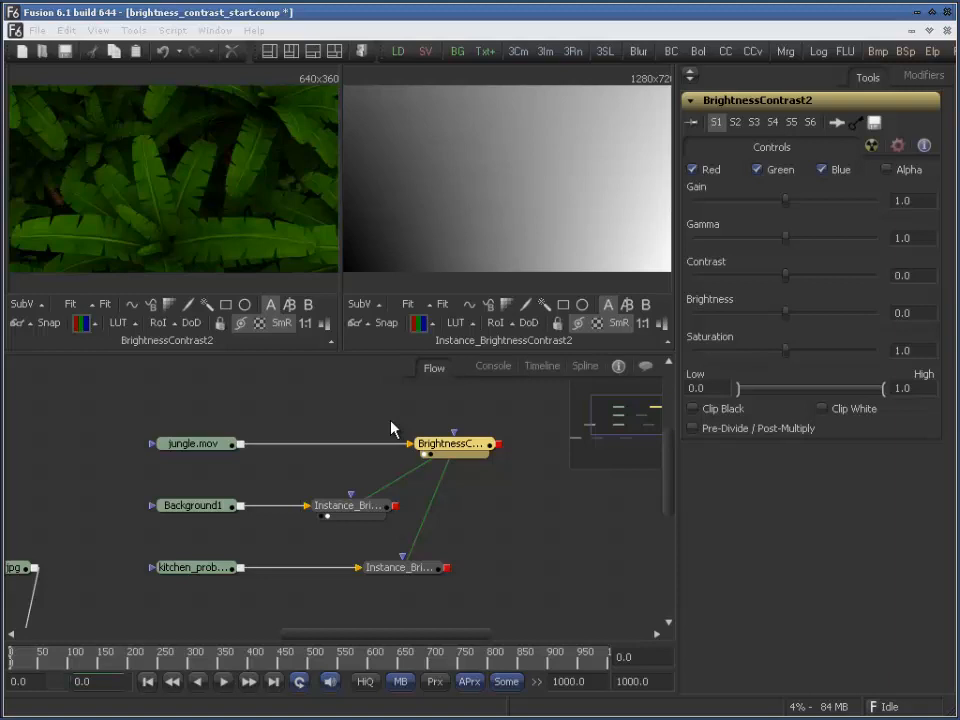
# Show the kitchen_probe.hdr loader in the viewer that displays the jungle clip
pyautogui.click(224, 567)
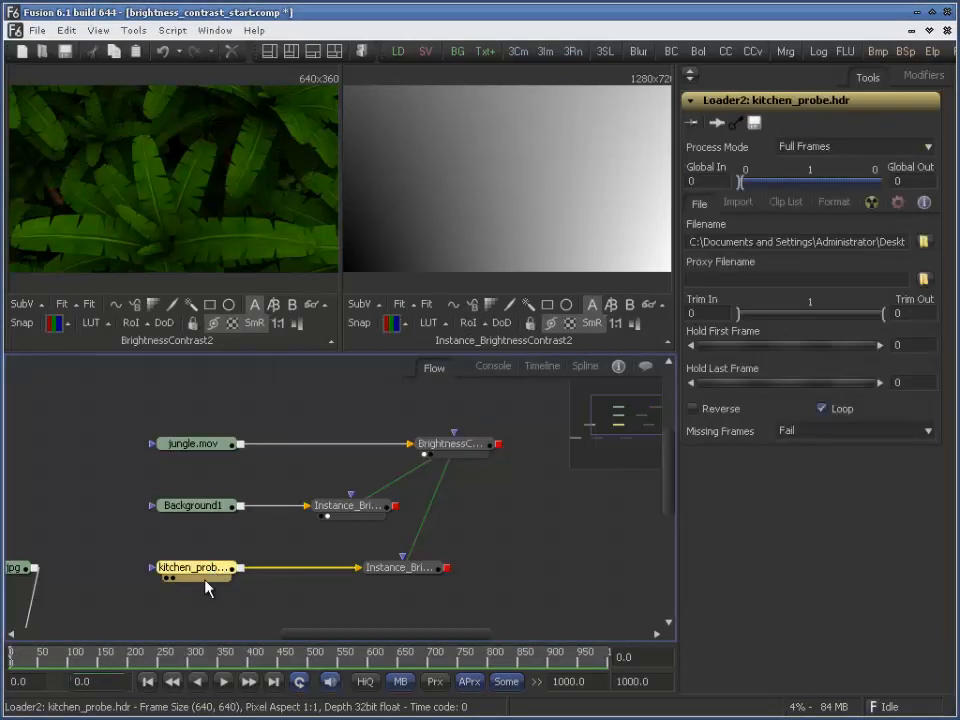
pyautogui.moveTo(223, 574); pyautogui.dragTo(199, 141)
pyautogui.keyDown('ctrl'); pyautogui.click(256, 598); pyautogui.keyUp('ctrl')
pyautogui.moveTo(191, 218); pyautogui.dragTo(199, 211)
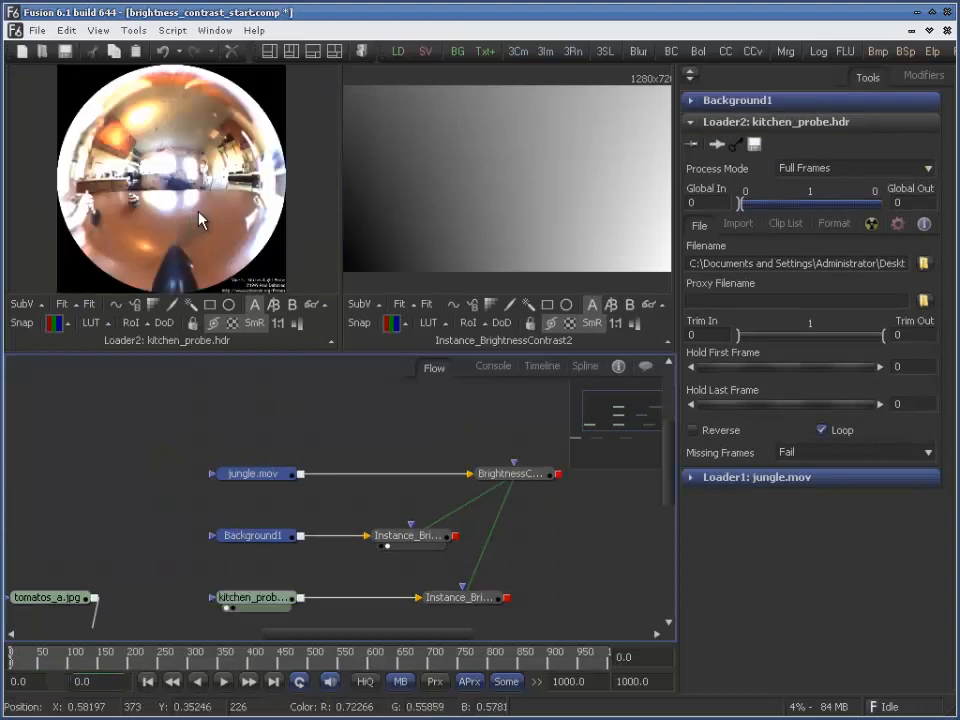
# Check the depth setting in the import options of the kitchen_probe.hdr loader, and return to its file settings
pyautogui.click(270, 602)
pyautogui.click(748, 205)
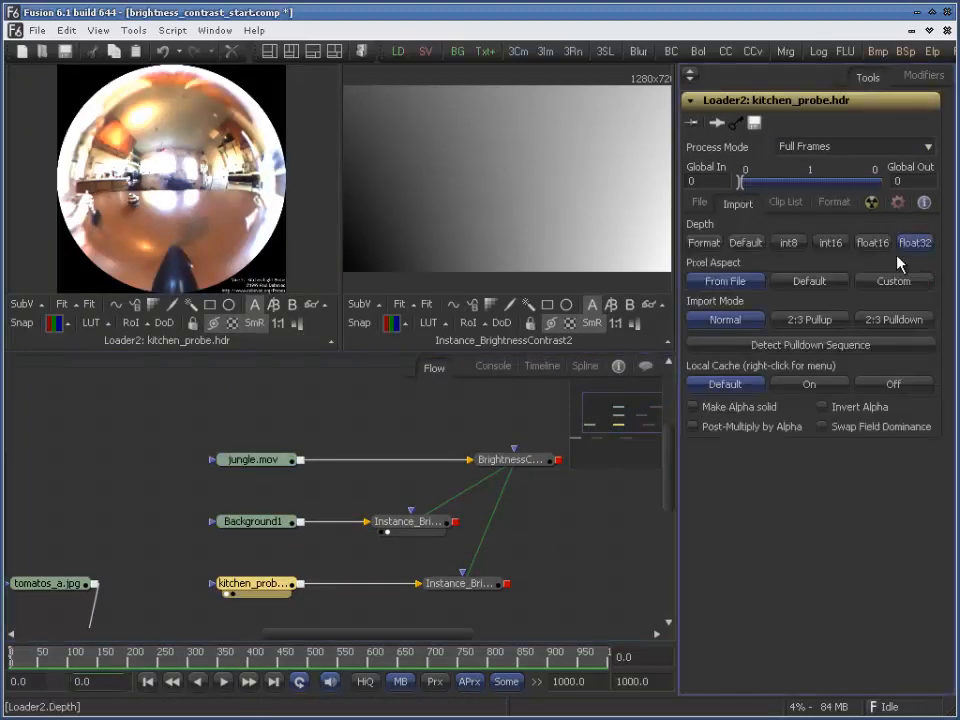
pyautogui.click(700, 202)
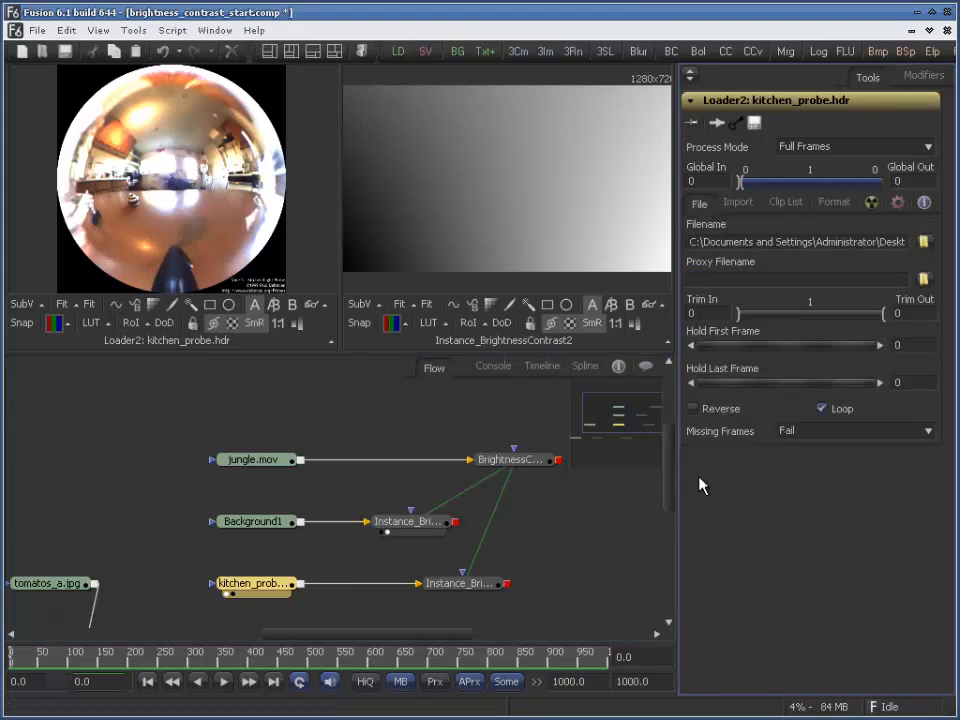
# Open the controls of BrightnessContrast2 and show its instance fed by kitchen_probe.hdr in the viewer that displays the gradient
pyautogui.click(512, 462)
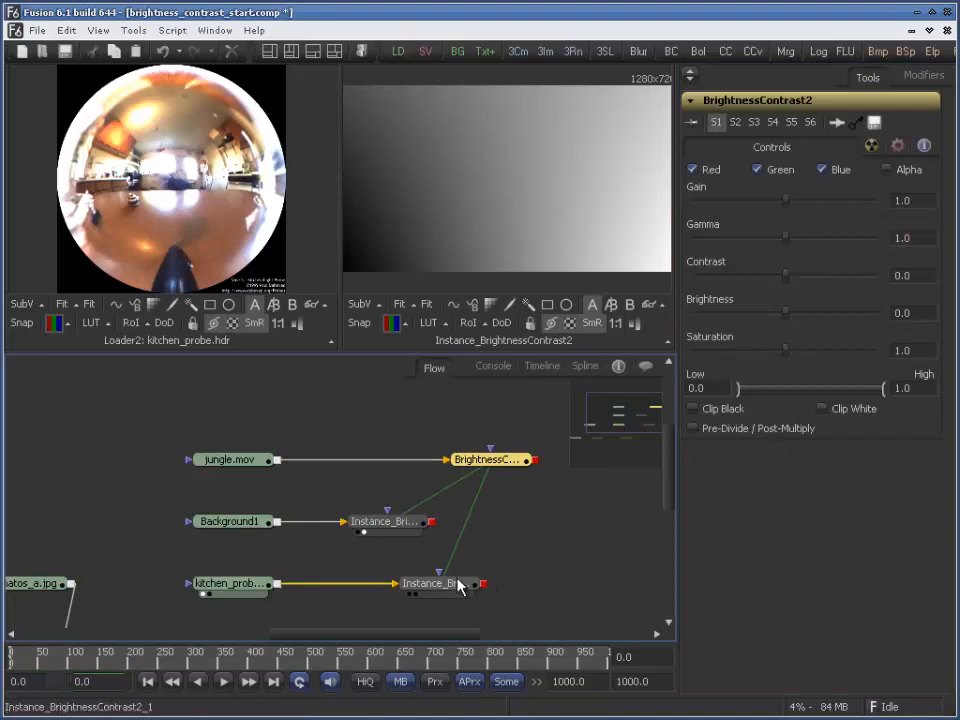
pyautogui.moveTo(437, 583); pyautogui.dragTo(575, 215)
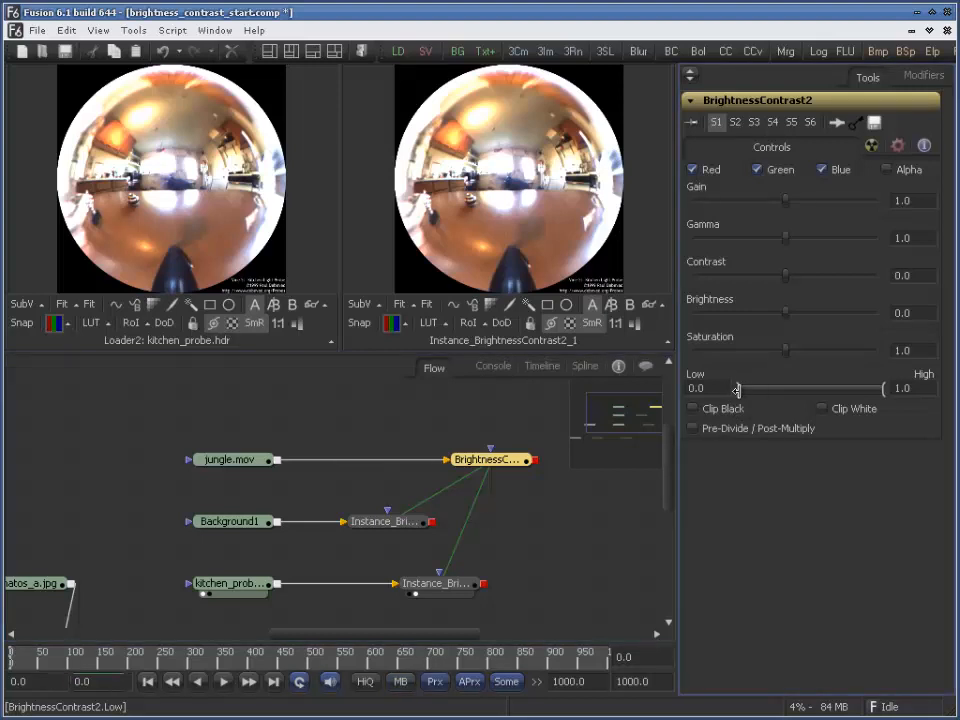
# Set BrightnessContrast2's Low to about 0.152, Gain to 2.25, Gamma to 0.884 and Contrast to about -0.147, trying Brightness at 0.3 and resetting it to 0.0
pyautogui.moveTo(735, 397); pyautogui.dragTo(760, 390)
pyautogui.moveTo(786, 205); pyautogui.dragTo(810, 325)
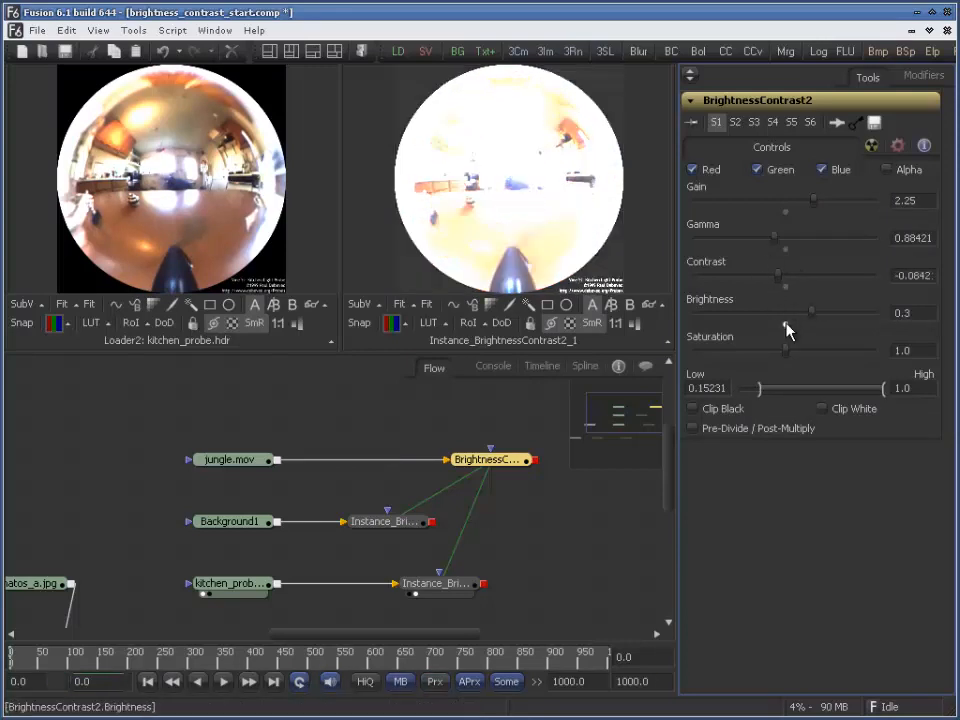
pyautogui.click(786, 324)
pyautogui.moveTo(779, 279); pyautogui.dragTo(772, 275)
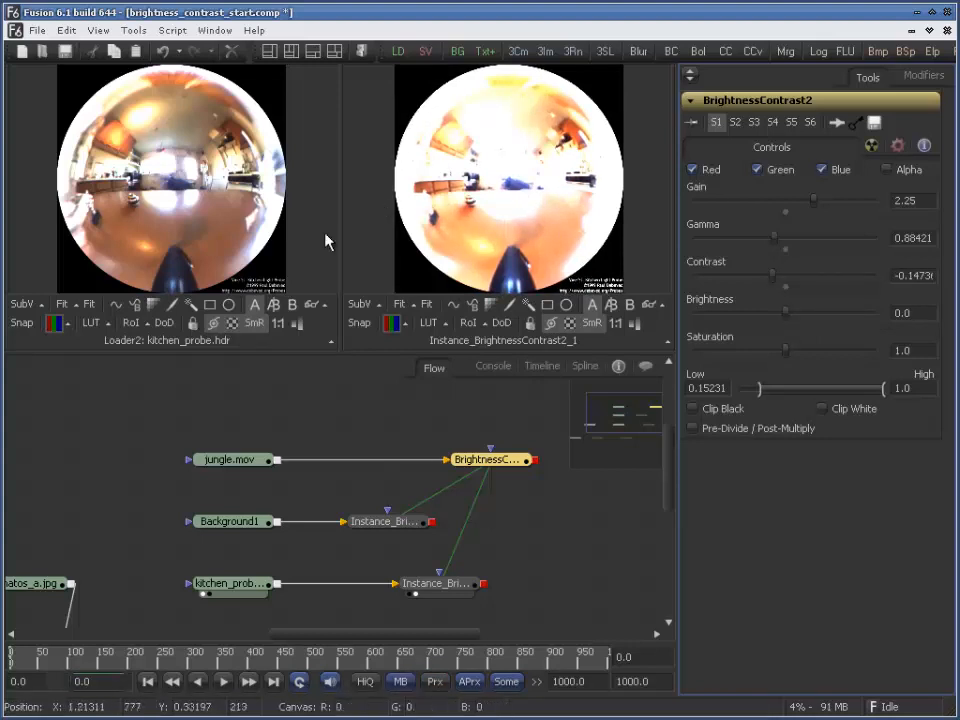
# Switch to a single-viewer layout, show the kitchen probe's BrightnessContrast instance enlarged, and expand the tool controls to full height
pyautogui.click(313, 52)
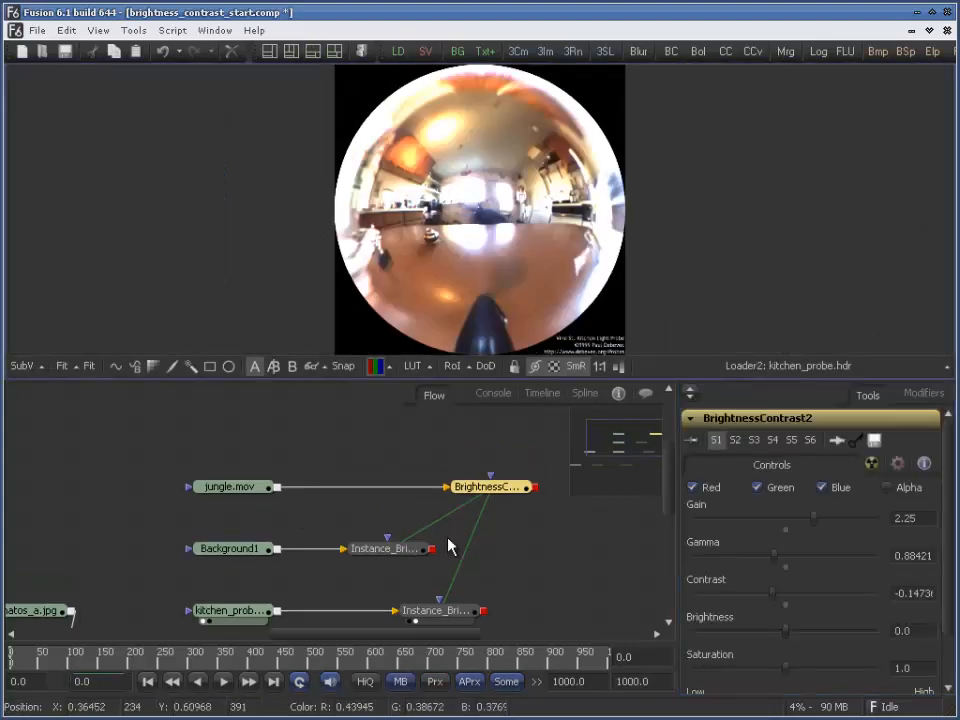
pyautogui.moveTo(437, 610); pyautogui.dragTo(387, 326)
pyautogui.scroll(6, 457, 223)
pyautogui.moveTo(425, 230); pyautogui.dragTo(391, 325)
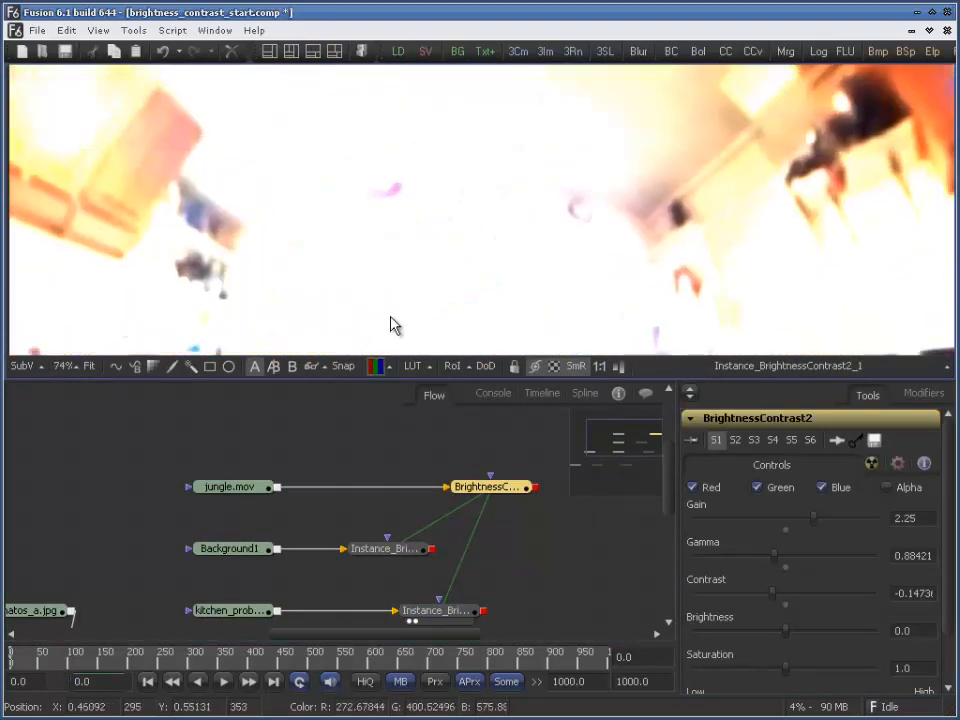
pyautogui.click(689, 393)
# Try Clip White on and off in BrightnessContrast2 on a close-up of the bright kitchen areas, and leave it off
pyautogui.click(823, 410)
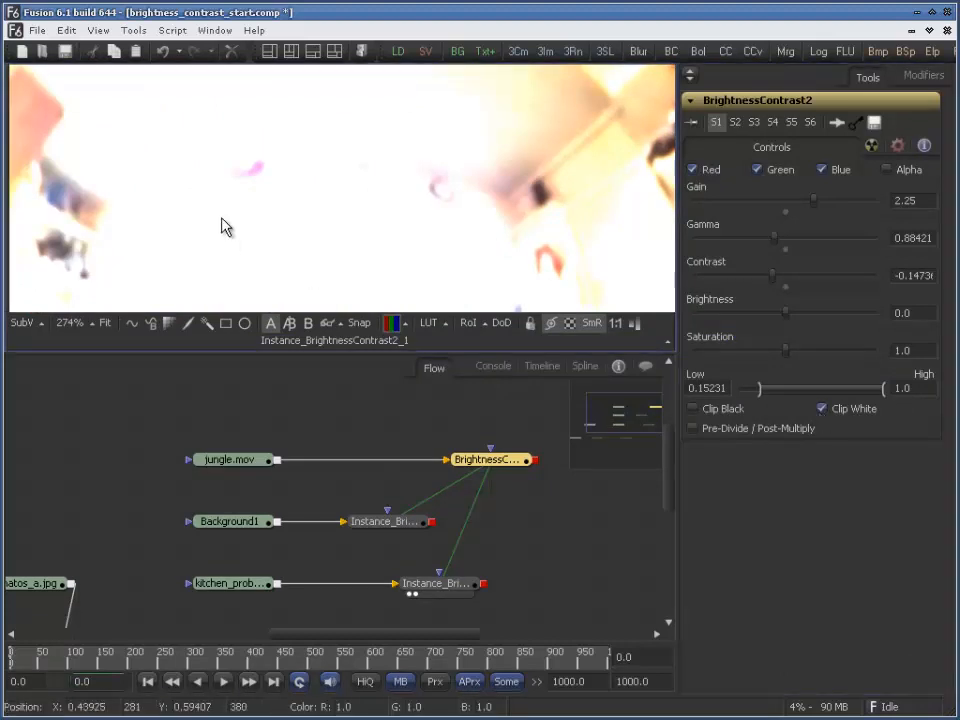
pyautogui.scroll(-3, 223, 225)
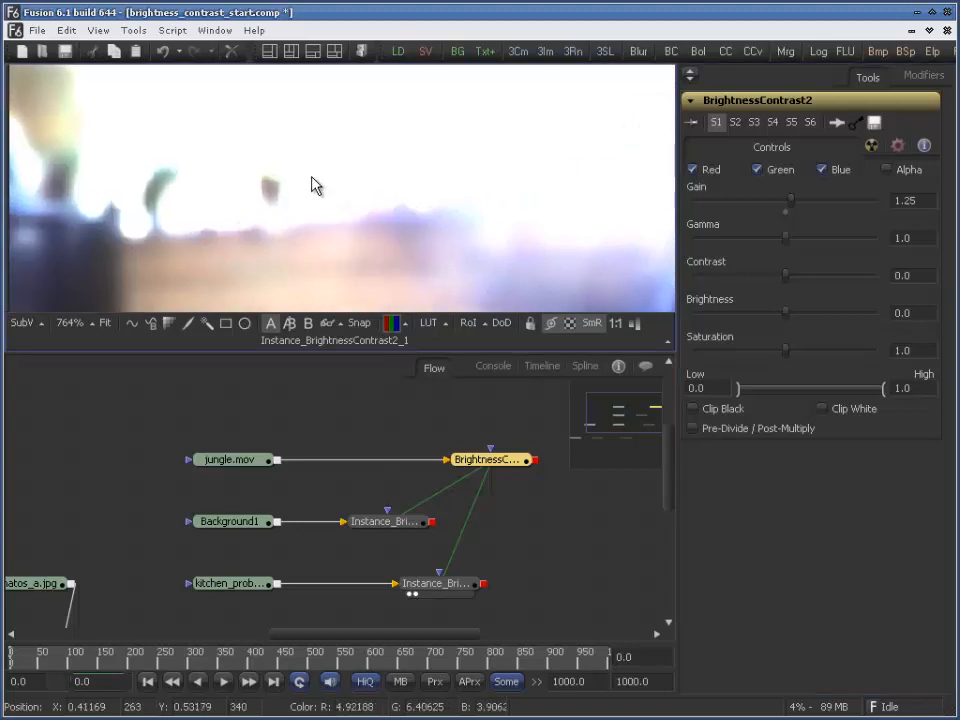
pyautogui.scroll(2, 306, 204)
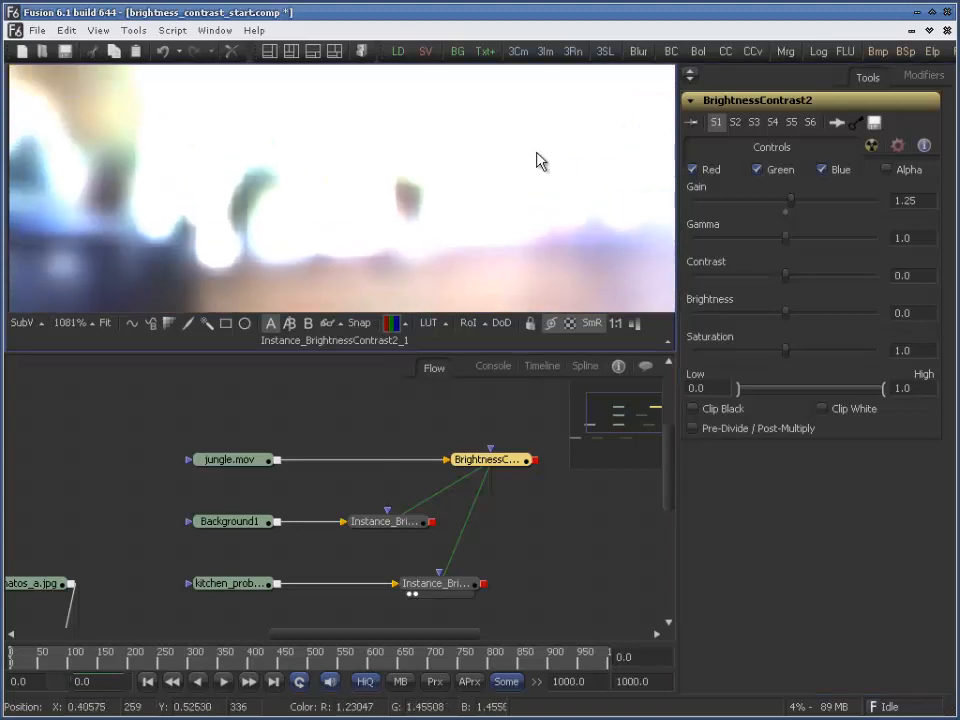
pyautogui.click(822, 409)
pyautogui.click(820, 410)
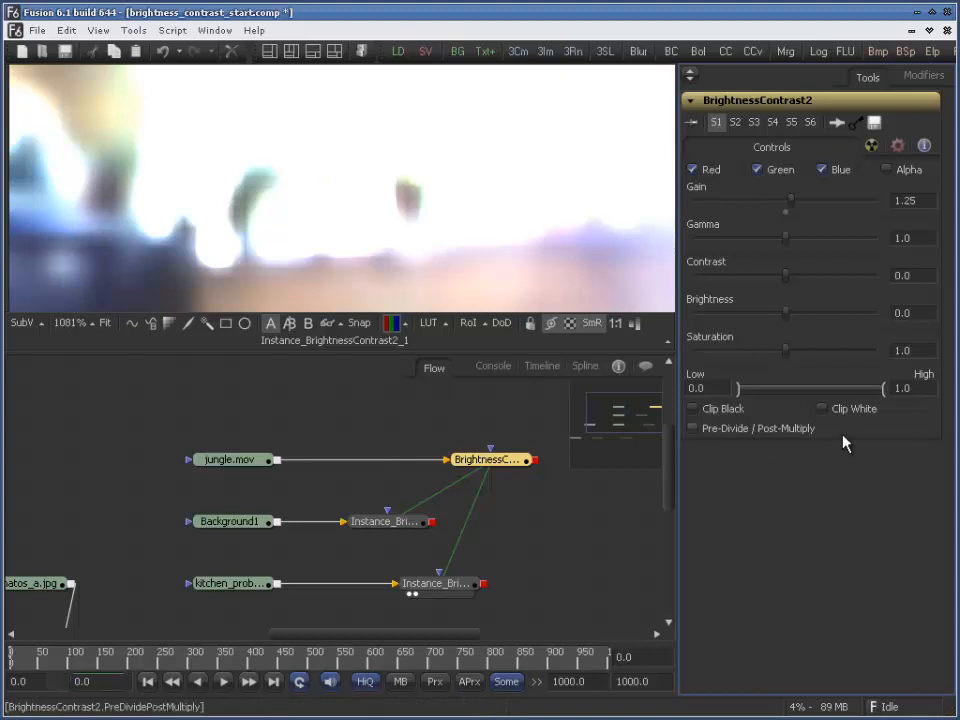
# Show tomatos.jpg and tomatos_a.jpg side by side in two viewers, with tomatos.jpg fitted to its view
pyautogui.moveTo(257, 515); pyautogui.dragTo(624, 372)
pyautogui.moveTo(433, 404); pyautogui.dragTo(226, 438)
pyautogui.moveTo(291, 496); pyautogui.dragTo(336, 476)
pyautogui.moveTo(268, 446); pyautogui.dragTo(354, 460)
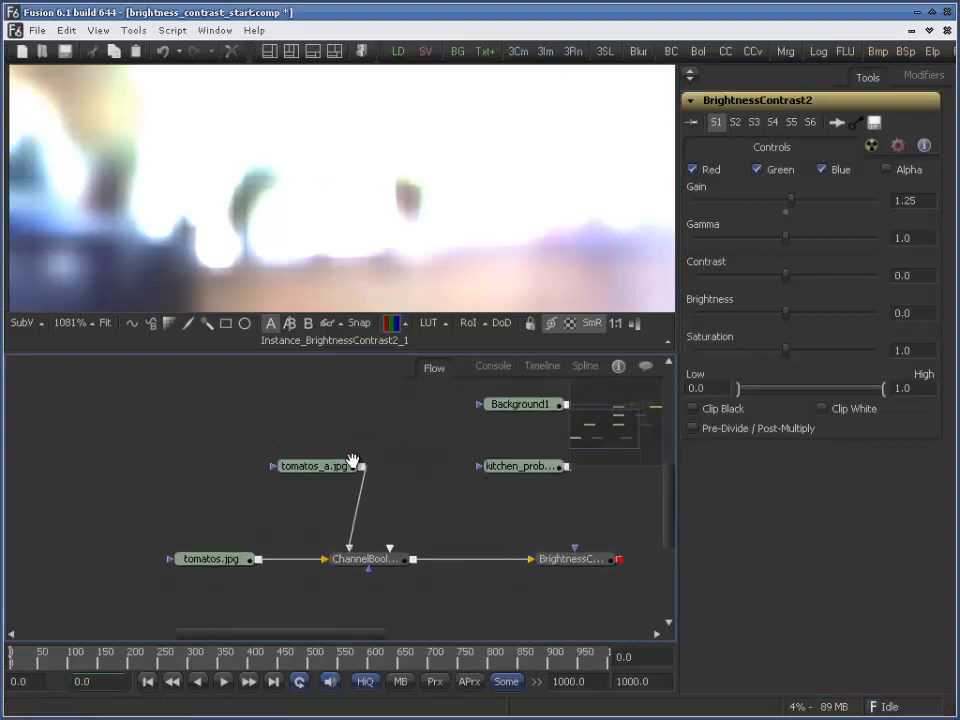
pyautogui.moveTo(226, 562); pyautogui.dragTo(289, 230)
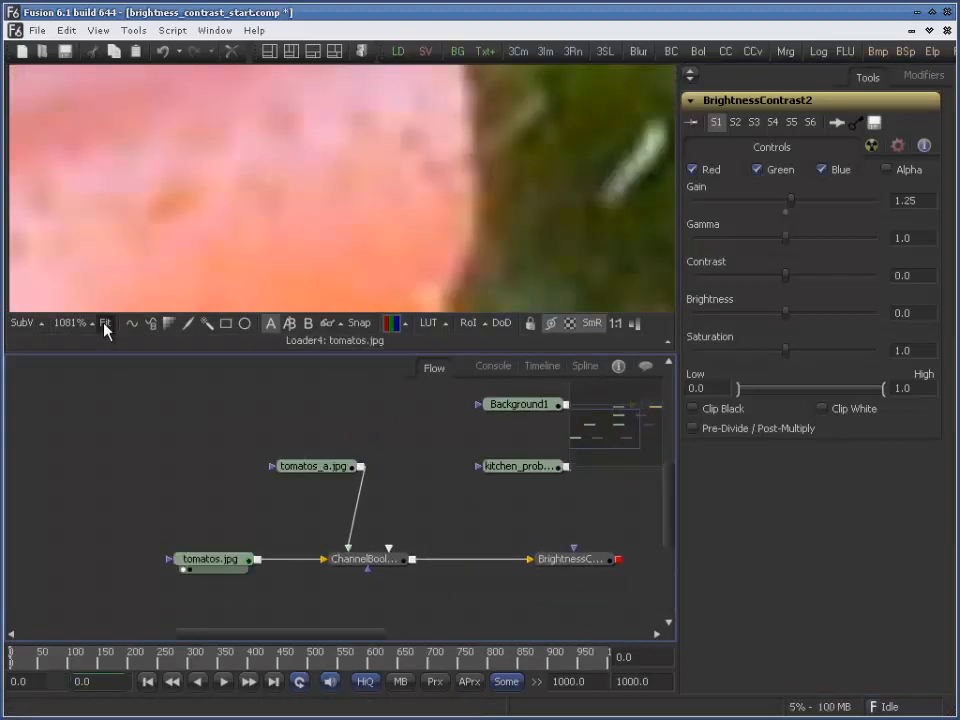
pyautogui.click(105, 322)
pyautogui.click(291, 51)
pyautogui.moveTo(352, 464); pyautogui.dragTo(580, 280)
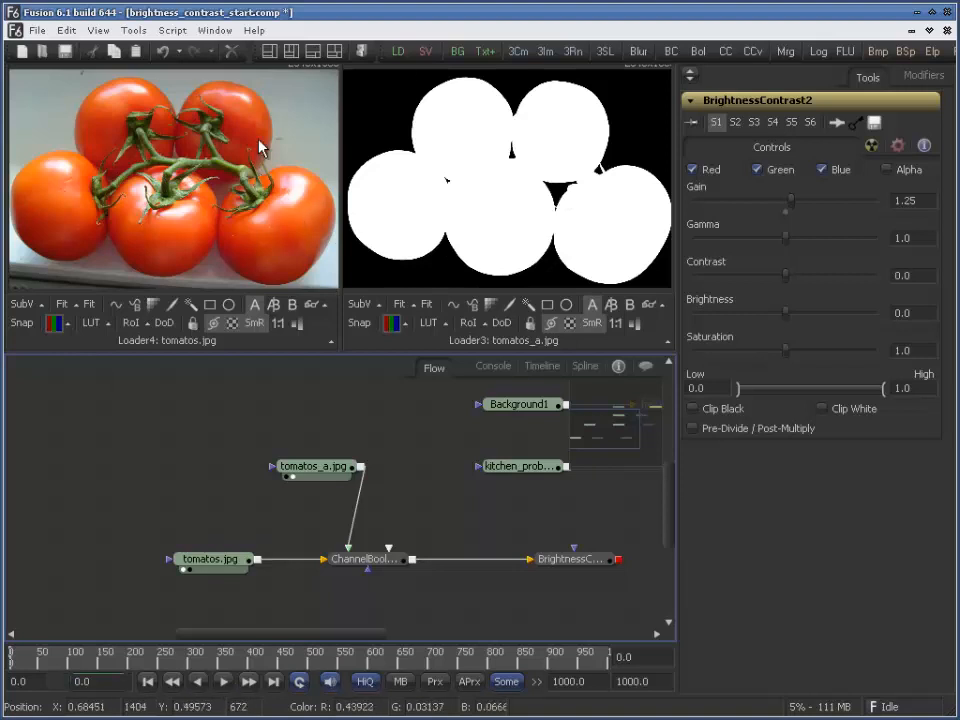
# Open the controls of ChannelBooleans1 and show its output in a single-viewer layout with full-height tool controls
pyautogui.moveTo(436, 508); pyautogui.dragTo(350, 488)
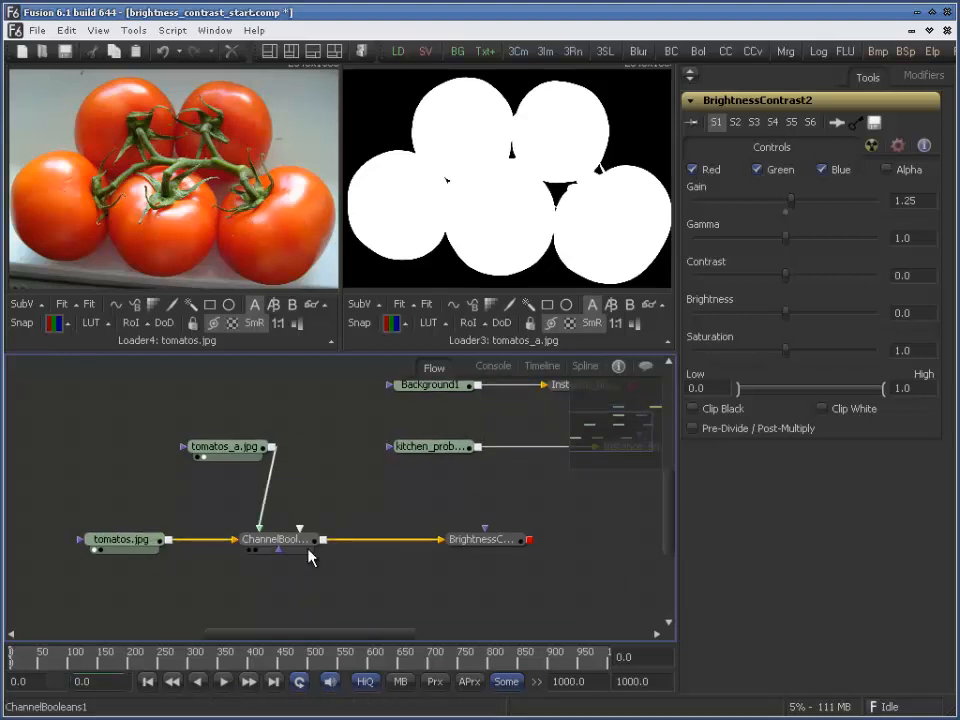
pyautogui.click(300, 548)
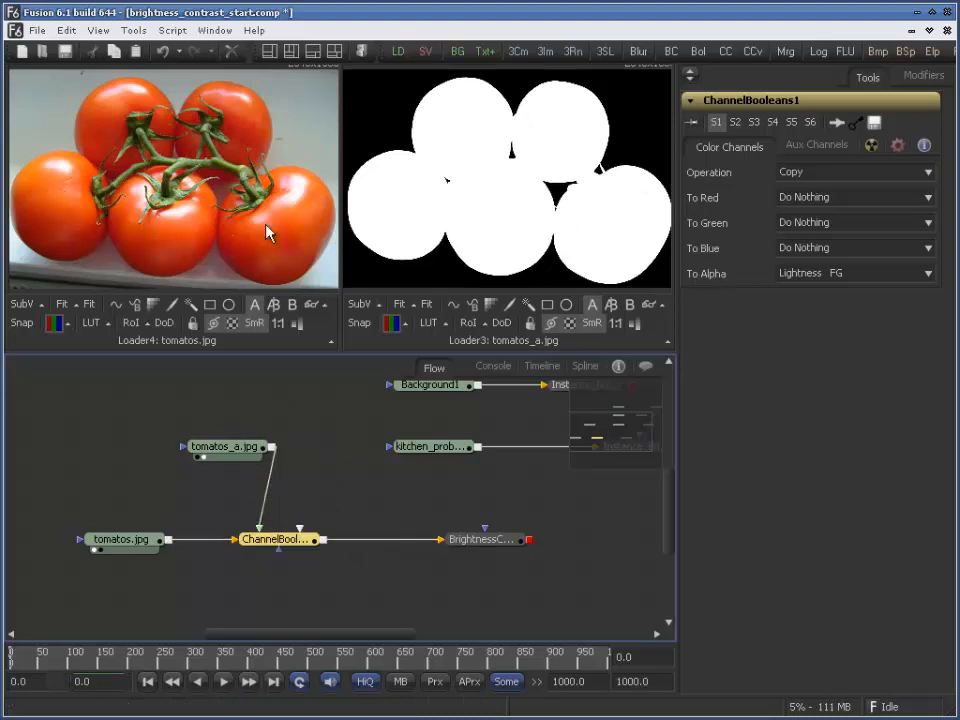
pyautogui.press('1')
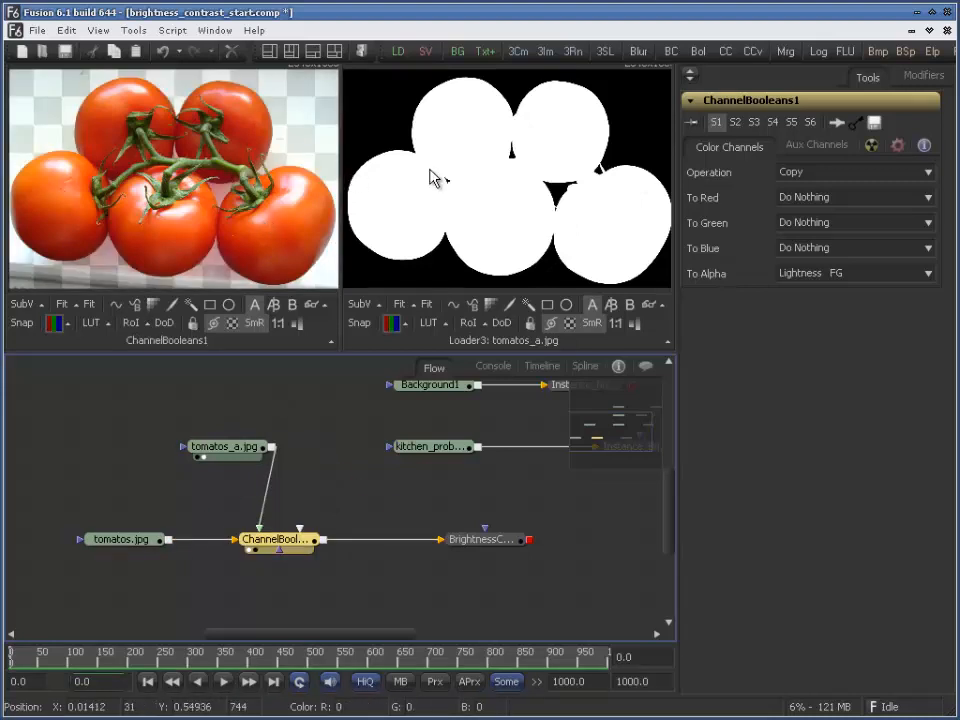
pyautogui.click(313, 49)
pyautogui.click(690, 395)
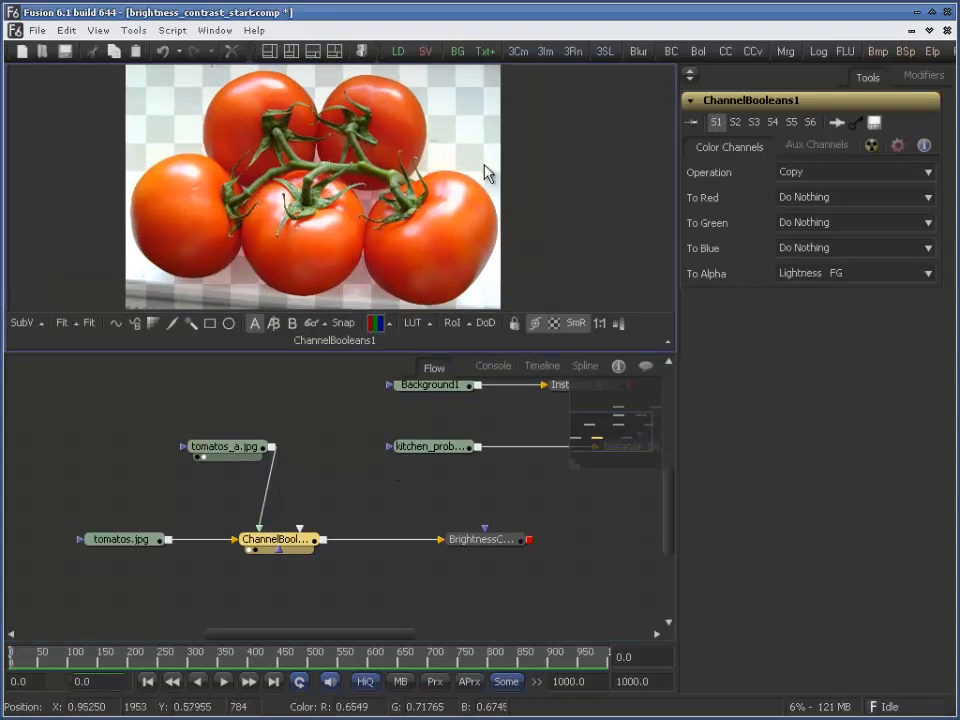
# Switch the ChannelBooleans1 view to another channel and back to color, and examine the checkerboard transparency around the tomatoes
pyautogui.click(556, 326)
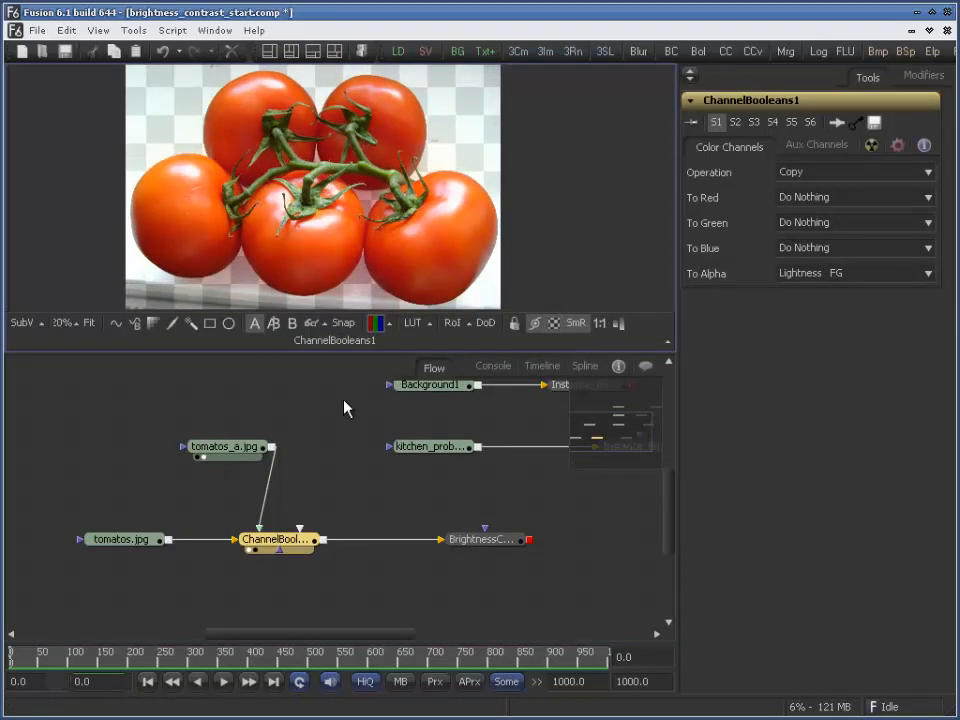
pyautogui.click(387, 324)
pyautogui.click(366, 289)
pyautogui.click(376, 324)
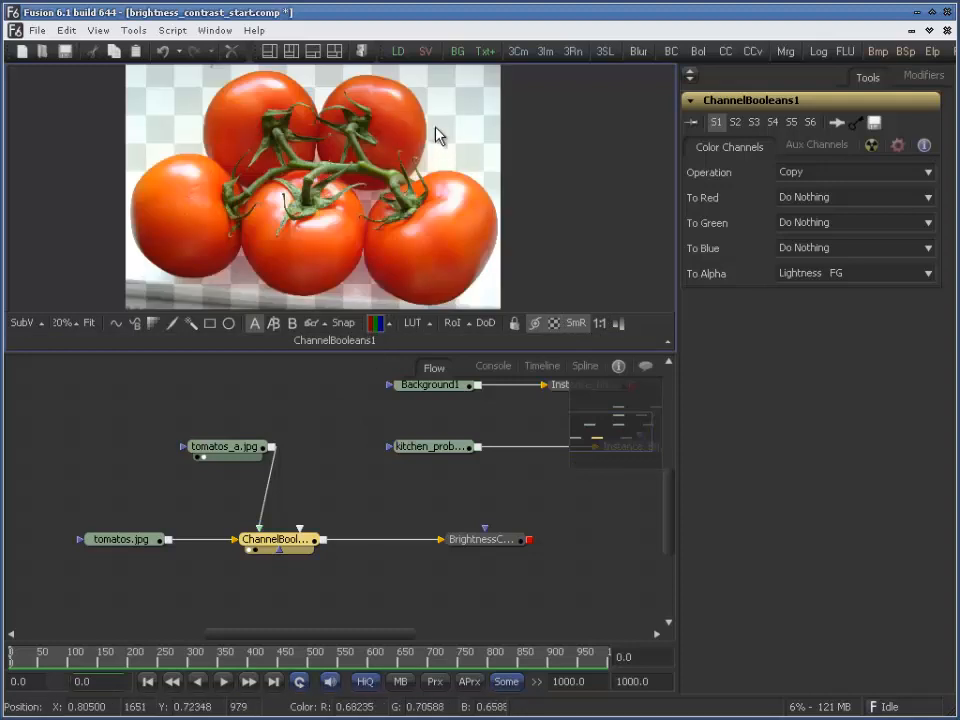
pyautogui.moveTo(431, 135); pyautogui.dragTo(459, 146)
pyautogui.scroll(2, 472, 134)
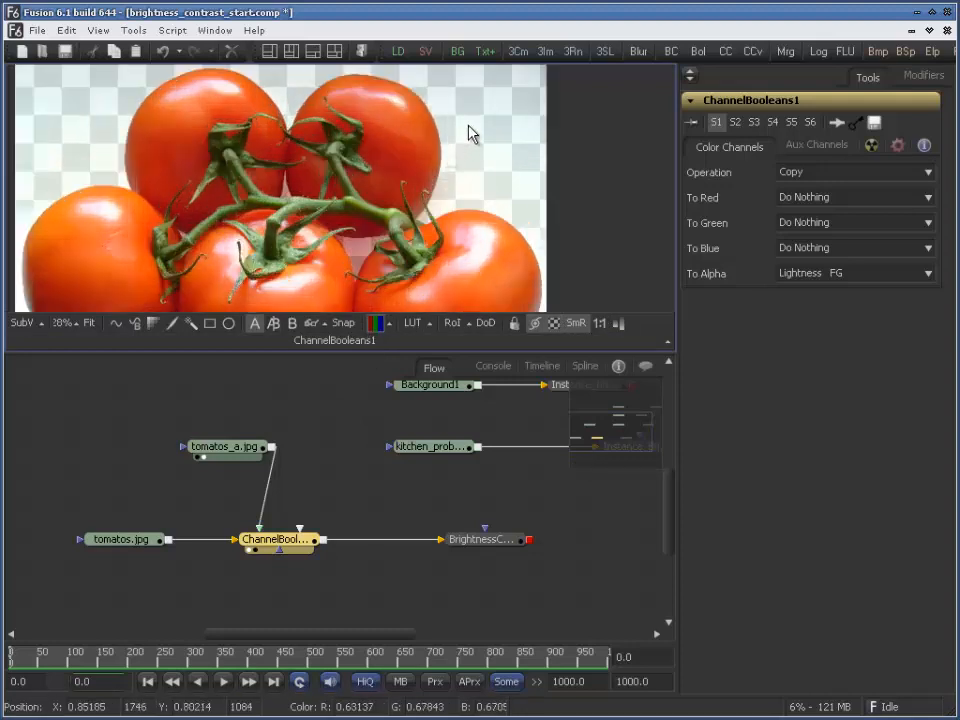
pyautogui.scroll(-2, 472, 134)
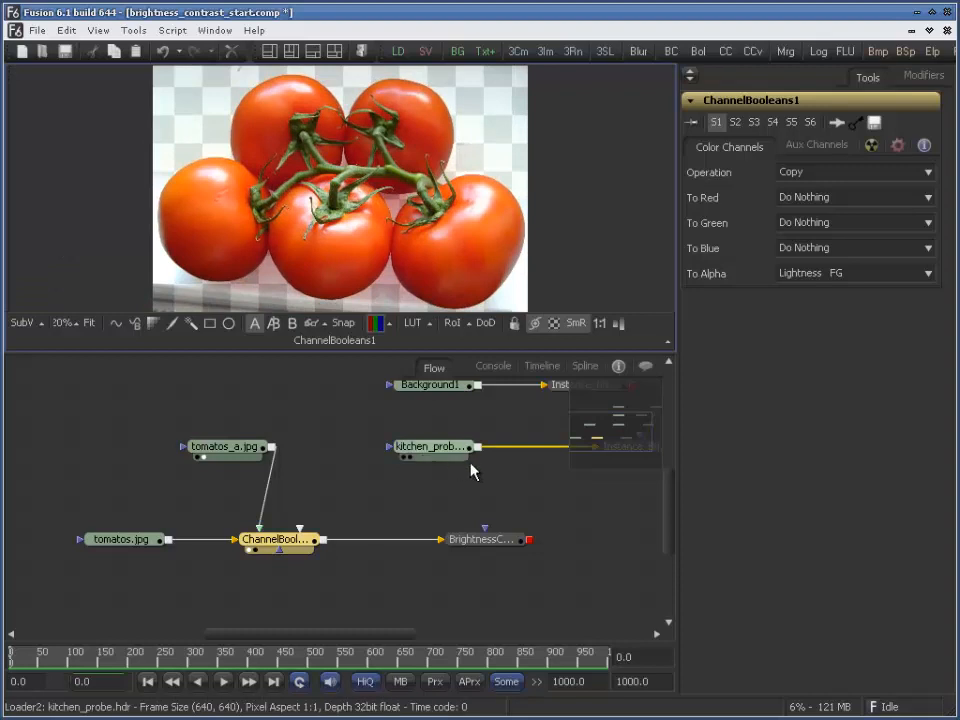
# Open BrightnessContrast1 and show it in the viewer, try a higher Gain, and reset Gain to 1.0
pyautogui.moveTo(361, 491); pyautogui.dragTo(301, 490)
pyautogui.moveTo(439, 521); pyautogui.dragTo(392, 549)
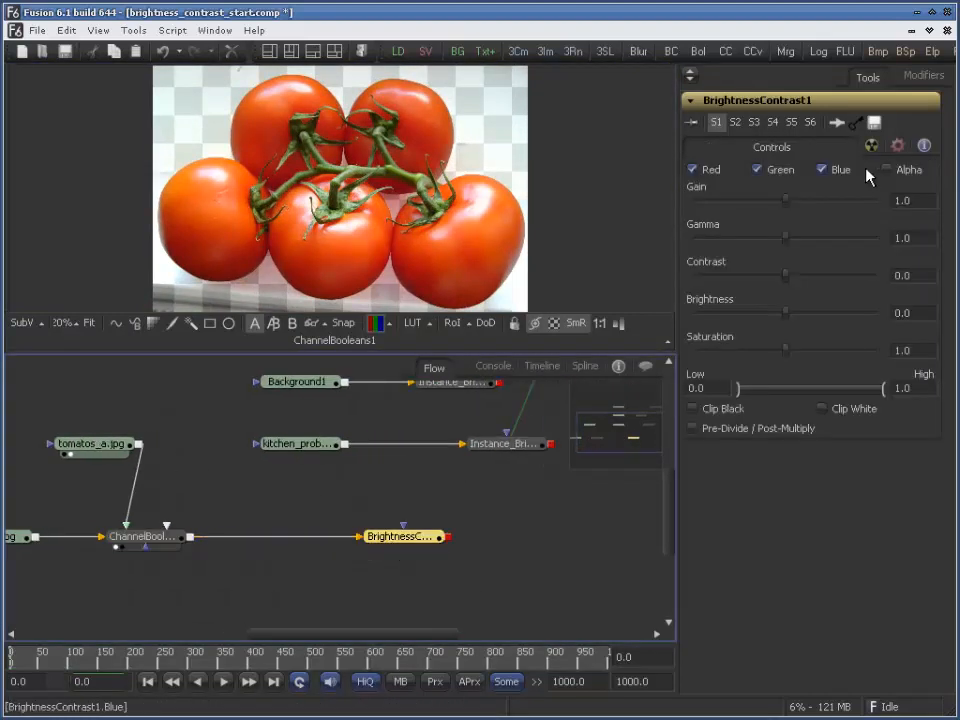
pyautogui.moveTo(788, 200)
pyautogui.mouseDown()
pyautogui.moveTo(870, 201)
pyautogui.moveTo(731, 206)
pyautogui.moveTo(836, 212)
pyautogui.moveTo(776, 216)
pyautogui.moveTo(795, 220)
pyautogui.mouseUp()
pyautogui.press('1')
pyautogui.doubleClick(786, 212)
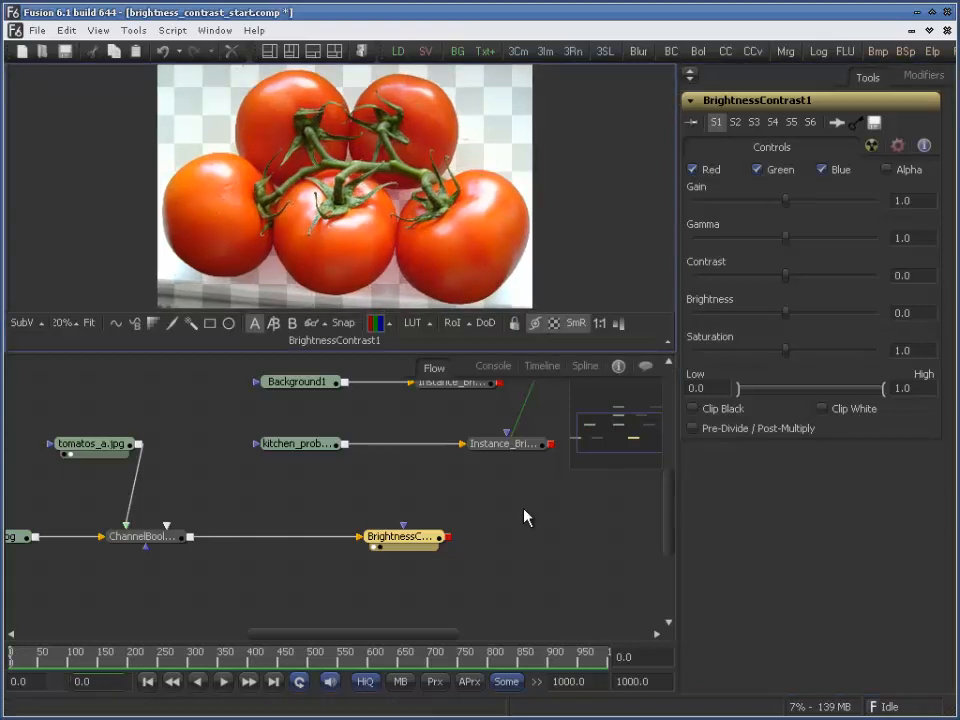
pyautogui.moveTo(522, 512); pyautogui.dragTo(476, 505)
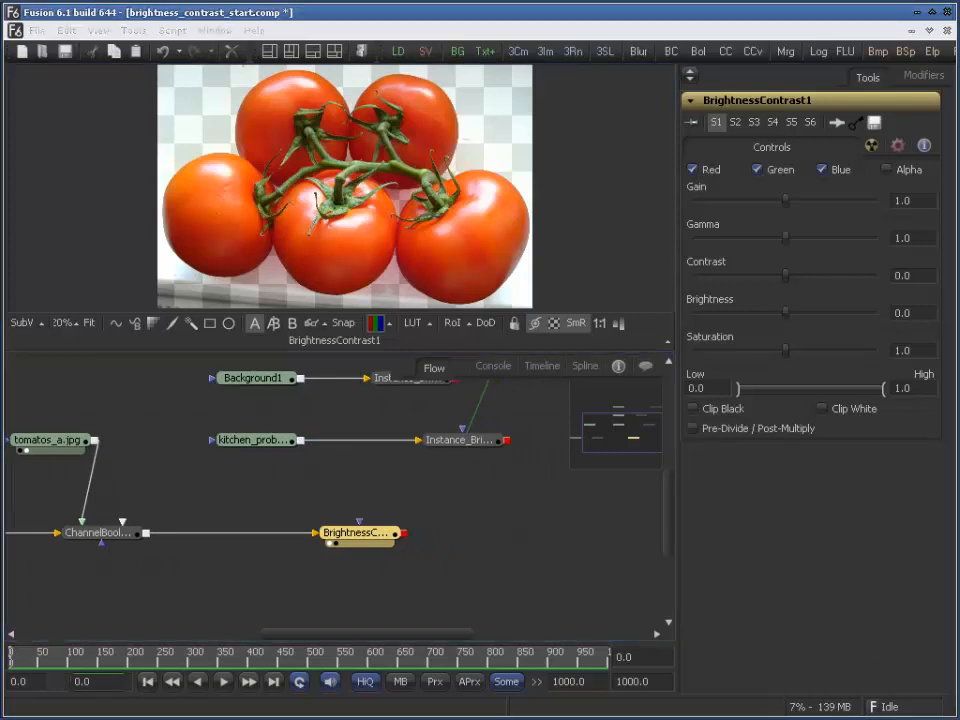
pyautogui.moveTo(484, 155); pyautogui.dragTo(483, 166)
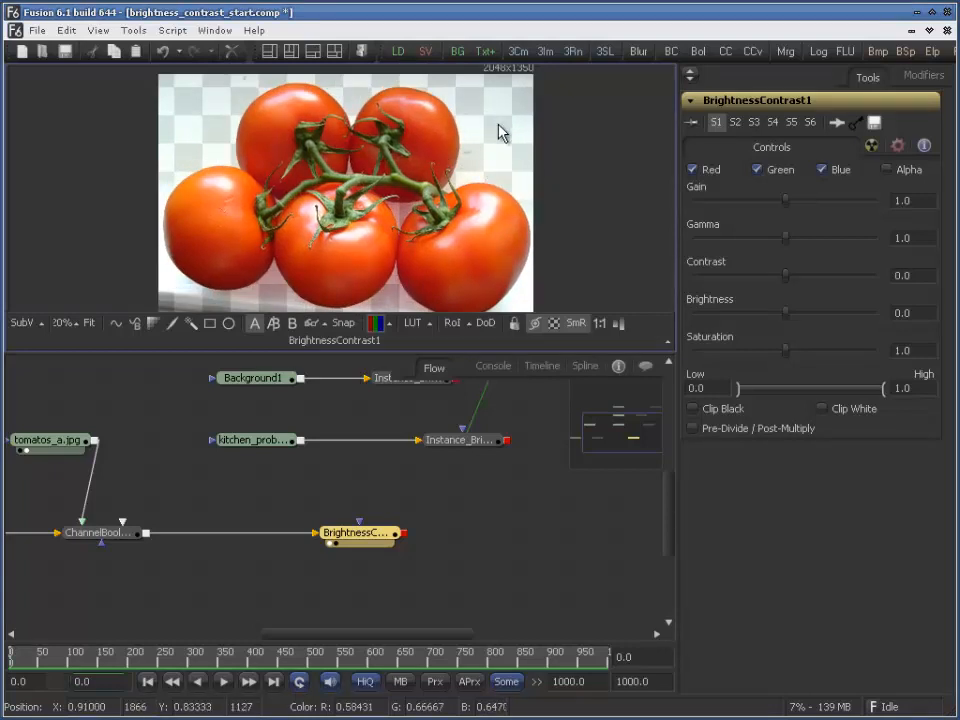
pyautogui.moveTo(438, 499); pyautogui.dragTo(478, 495)
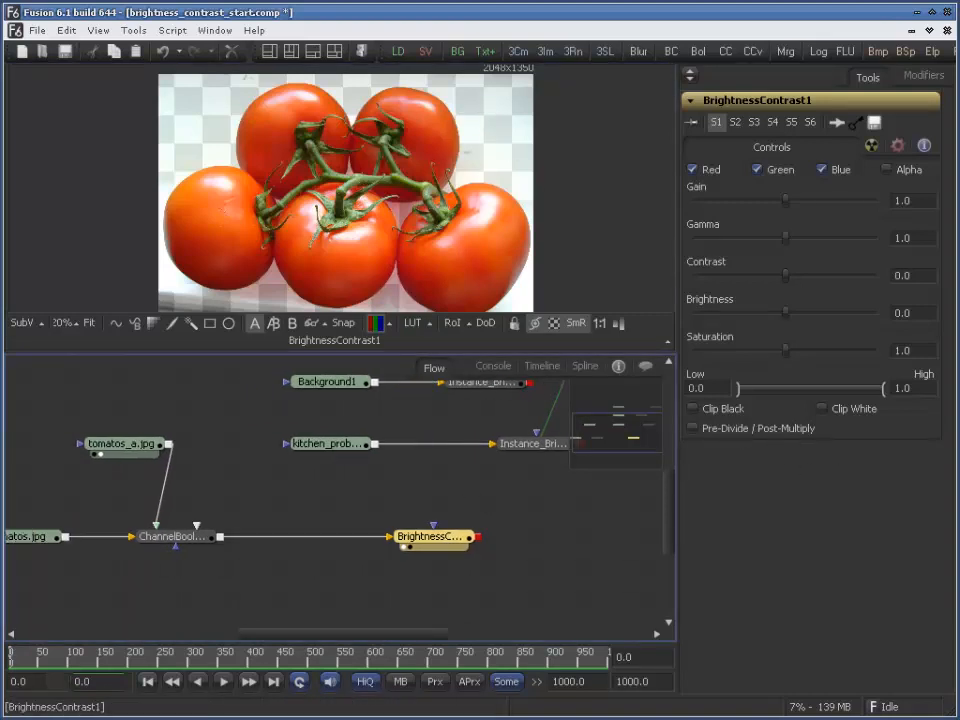
pyautogui.moveTo(472, 484); pyautogui.dragTo(451, 485)
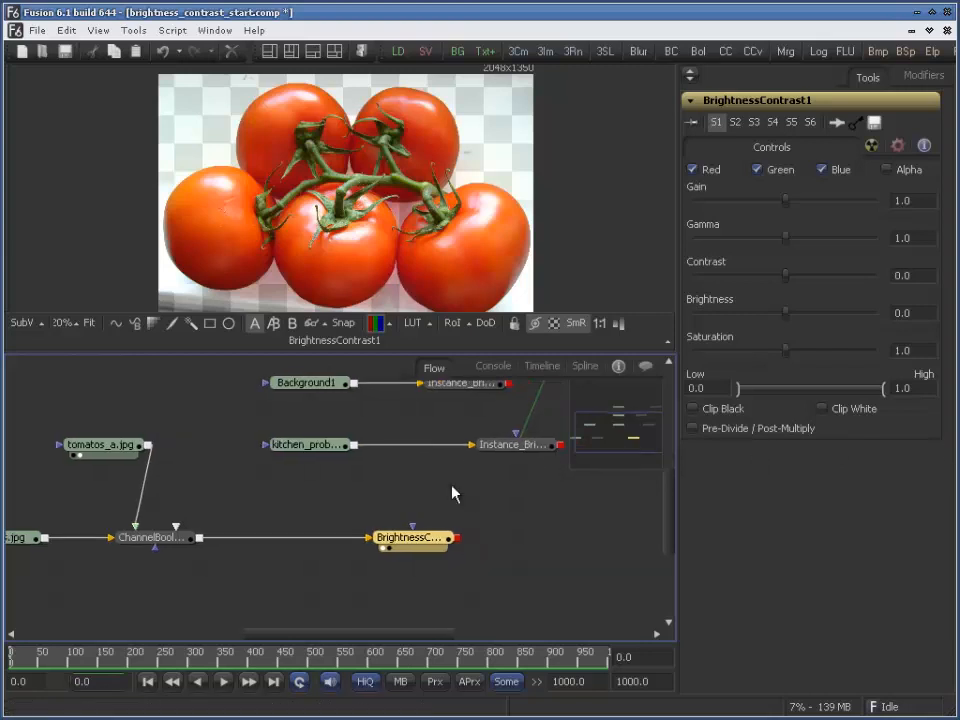
# Enable Pre-Divide / Post-Multiply on BrightnessContrast1, try Gain at about 2.83, and reset Gain to 1.0
pyautogui.click(743, 433)
pyautogui.moveTo(785, 199); pyautogui.dragTo(825, 199)
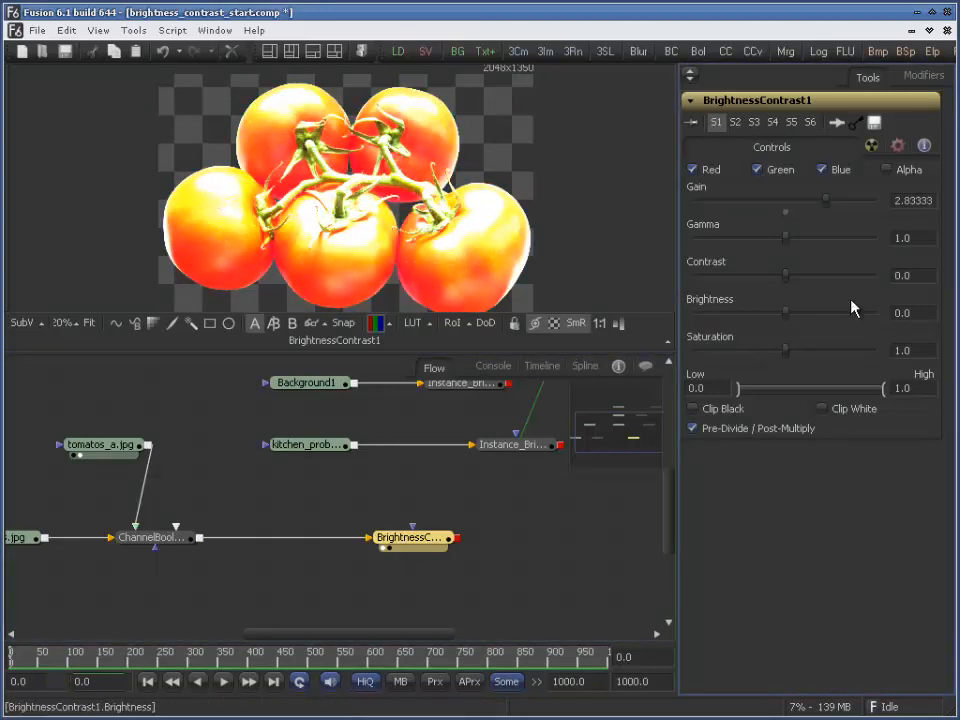
pyautogui.doubleClick(786, 214)
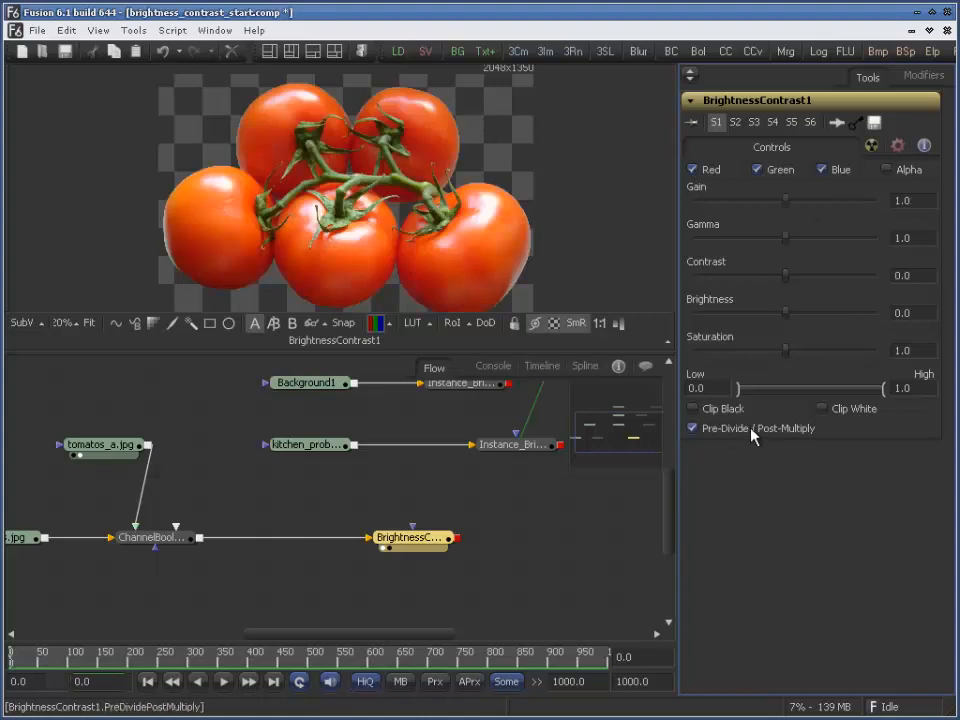
# Turn Pre-Divide / Post-Multiply off and back on to compare the tomatoes' background in both states
pyautogui.click(735, 430)
pyautogui.click(729, 432)
pyautogui.moveTo(459, 506); pyautogui.dragTo(505, 526)
pyautogui.moveTo(398, 480); pyautogui.dragTo(419, 514)
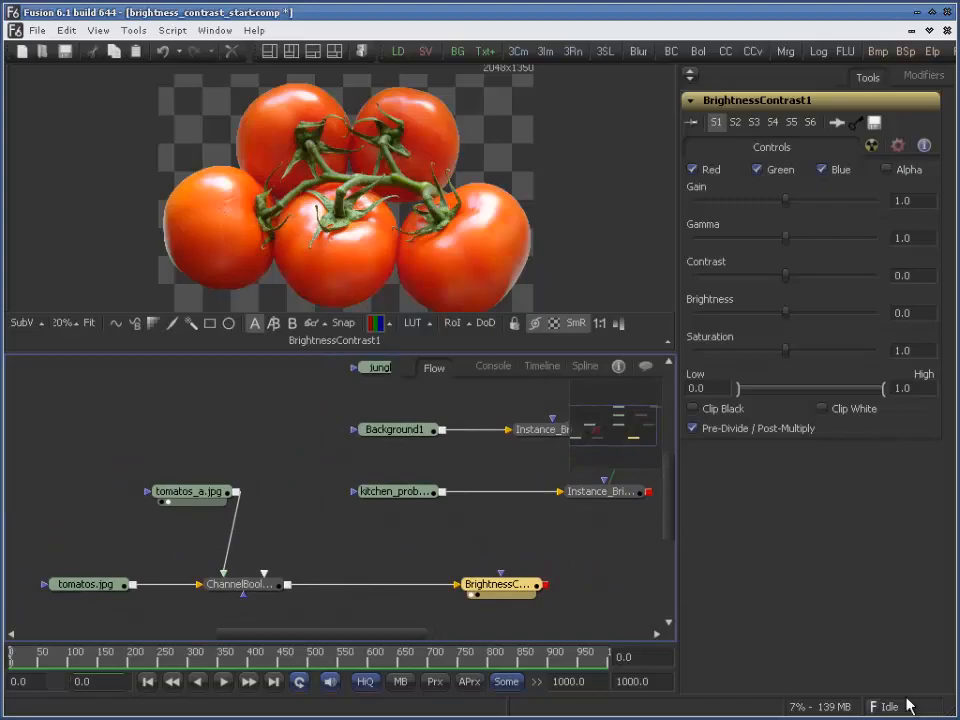